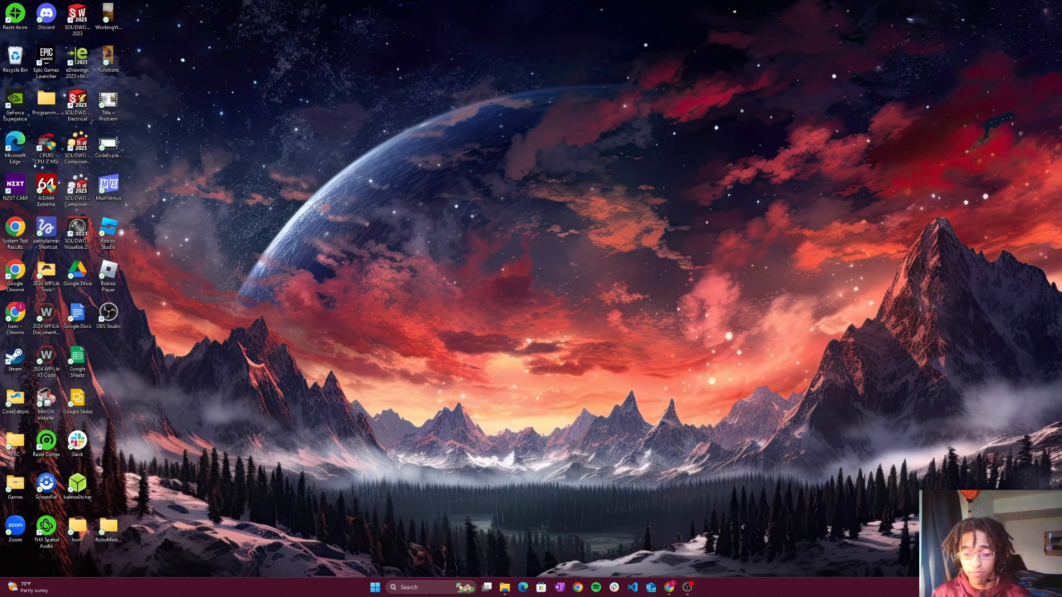
# - Search the web in Chrome for "vscode download windows" and open the official Visual Studio Code download page
pyautogui.click(667, 589)
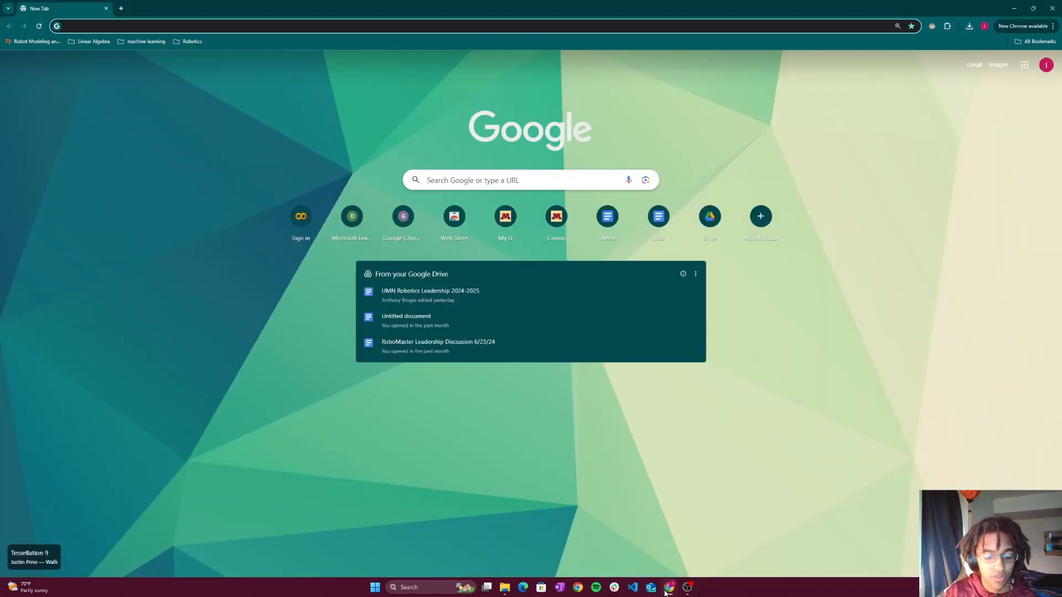
pyautogui.write('vscode download')
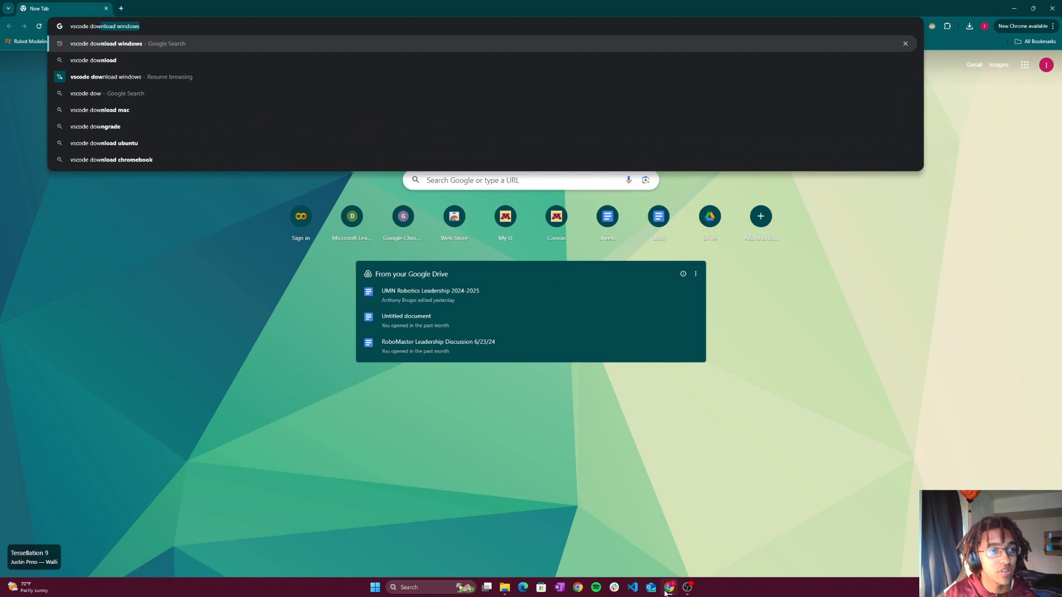
pyautogui.press('Return')
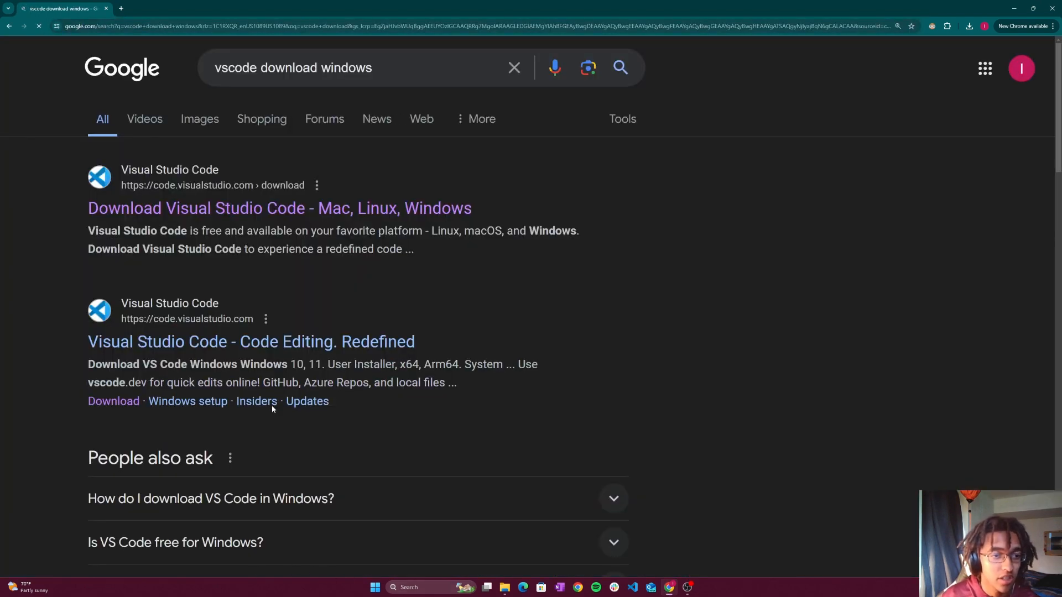
pyautogui.click(212, 214)
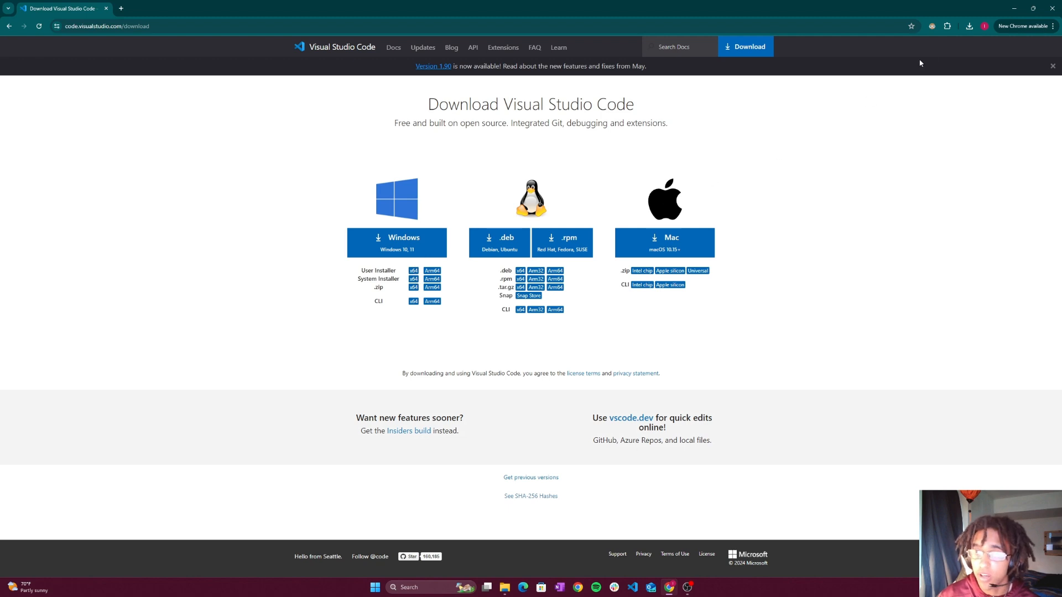
# - Find VSCodeUserSetup-x64-1.90.2 in the Downloads folder using File Explorer and launch the installer
pyautogui.click(970, 28)
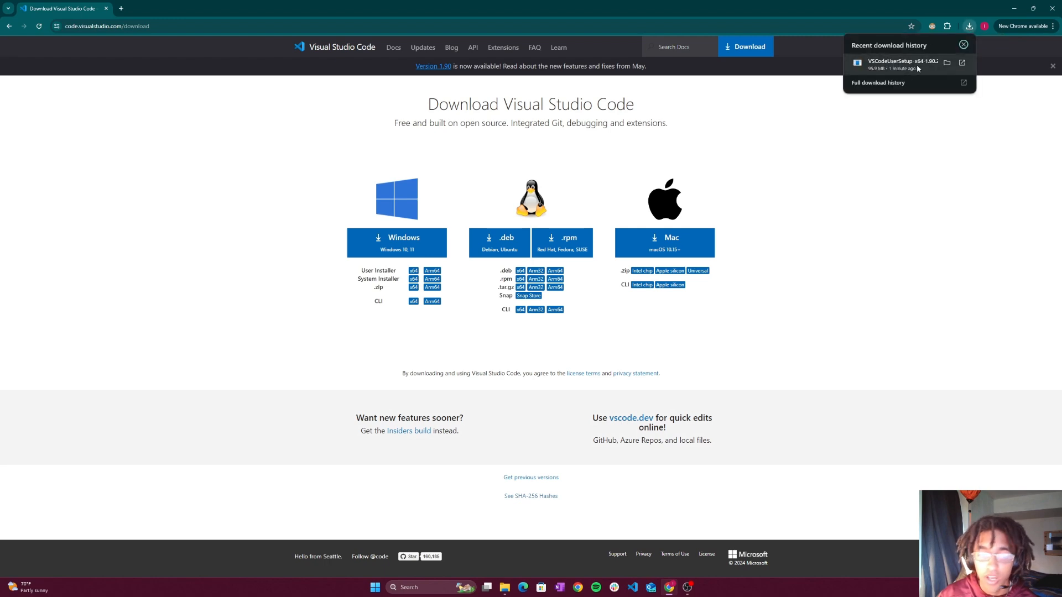
pyautogui.click(944, 170)
pyautogui.click(965, 28)
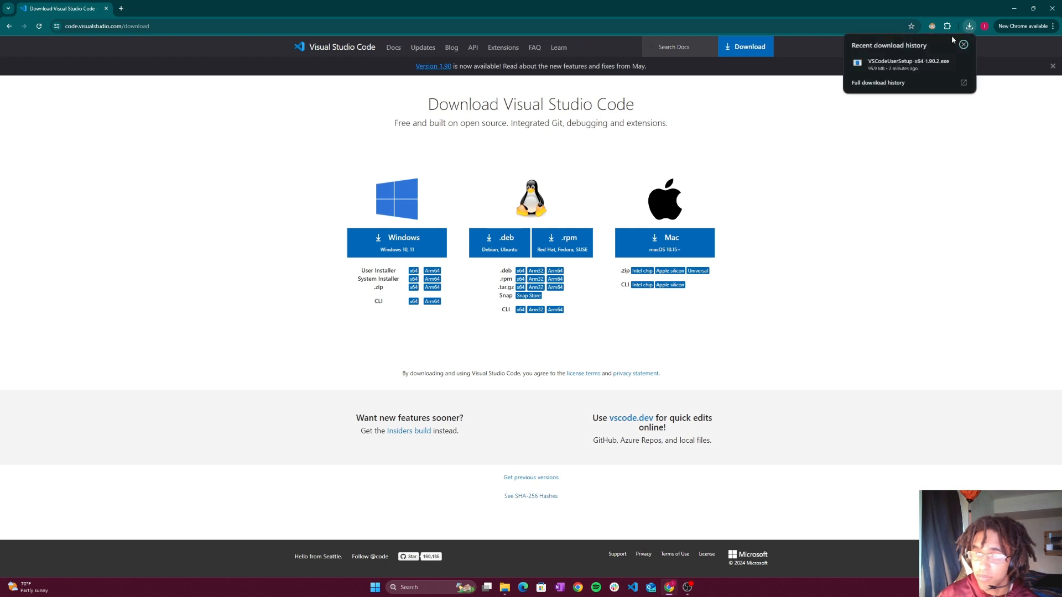
pyautogui.click(504, 590)
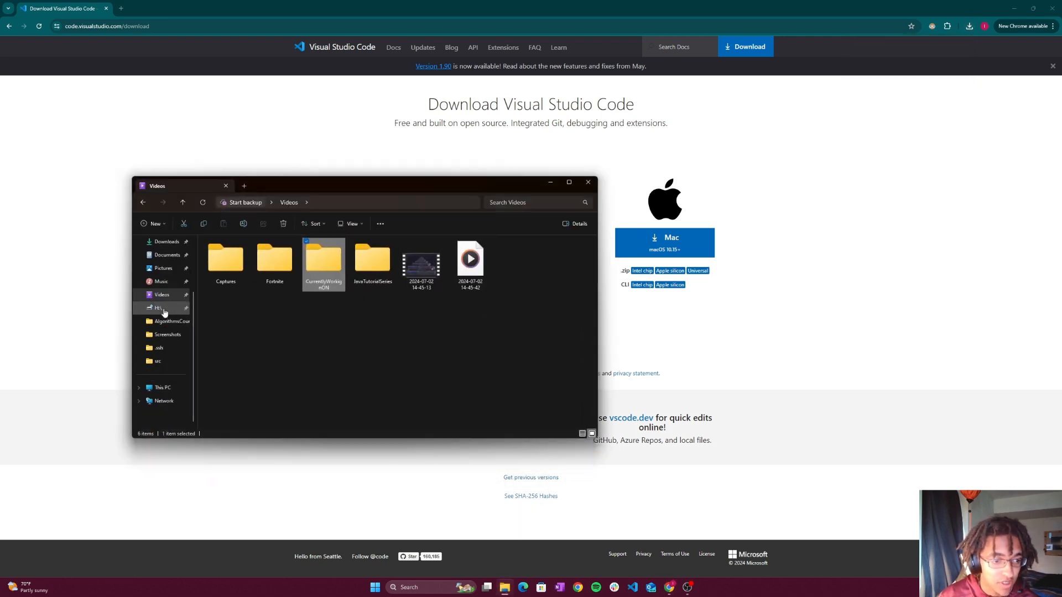
pyautogui.scroll(2, 163, 316)
pyautogui.click(162, 311)
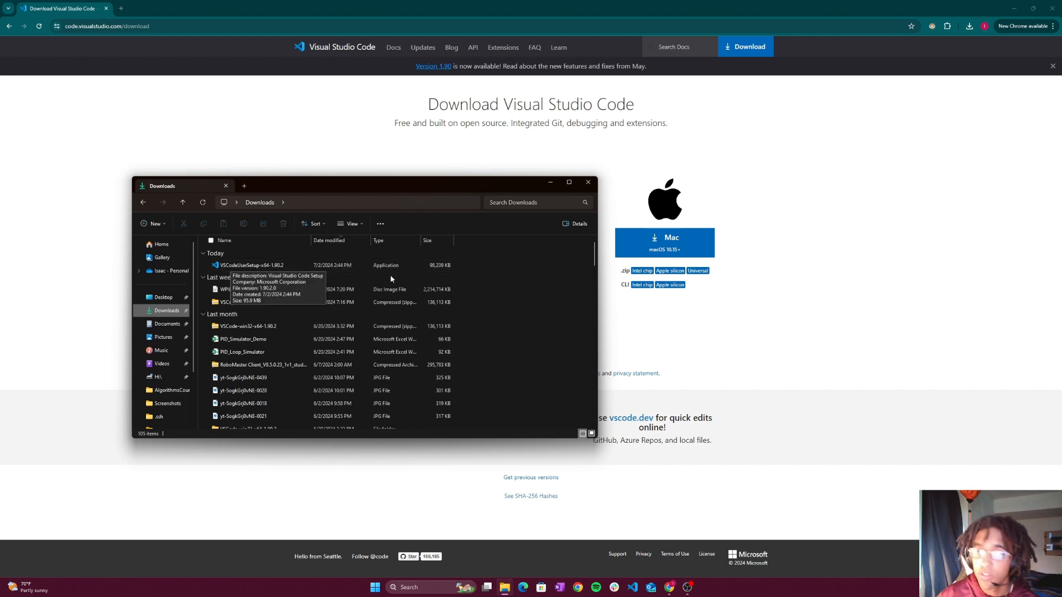
pyautogui.doubleClick(253, 266)
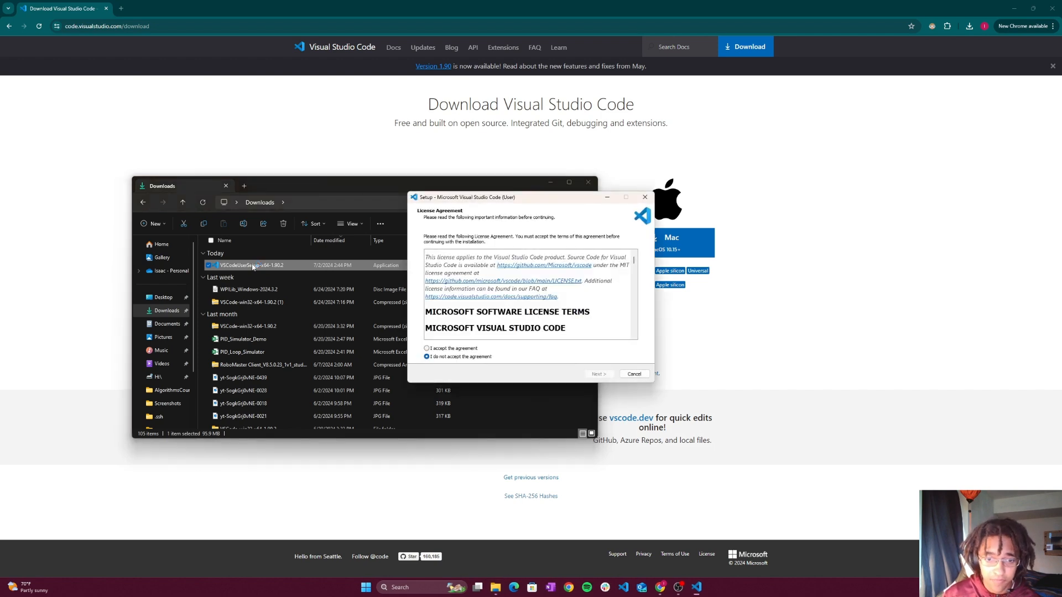
# - Accept the license agreement, install Visual Studio Code with the default additional tasks, and finish setup with the launch option enabled
pyautogui.click(450, 350)
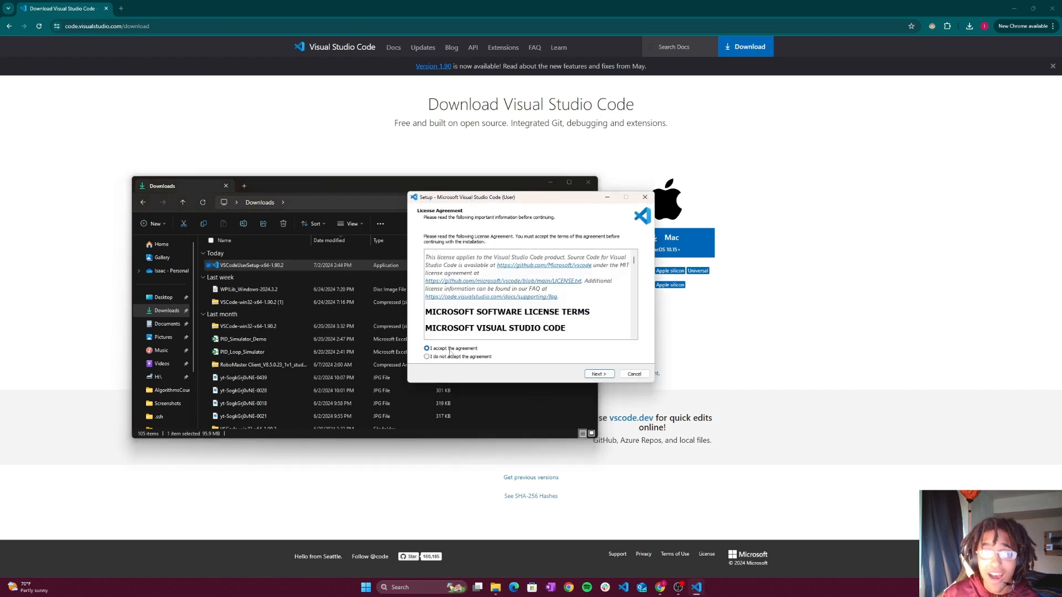
pyautogui.click(600, 375)
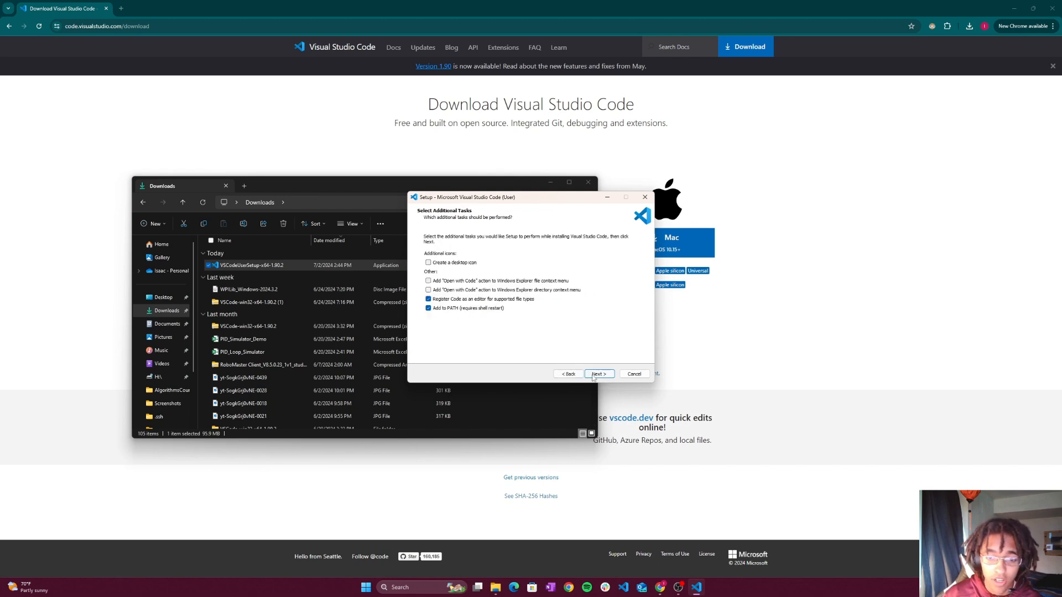
pyautogui.click(597, 376)
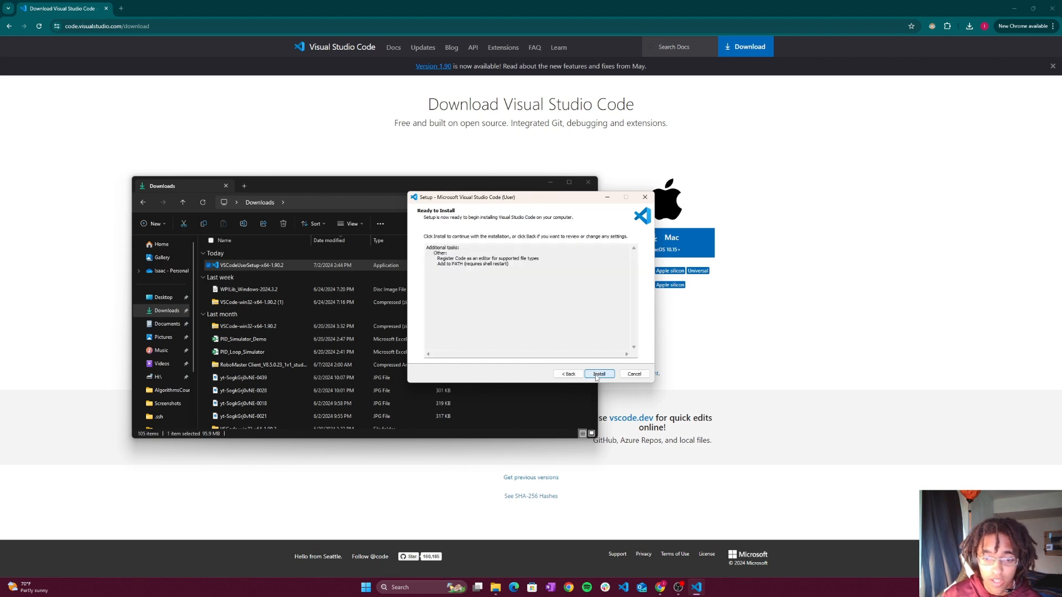
pyautogui.click(598, 375)
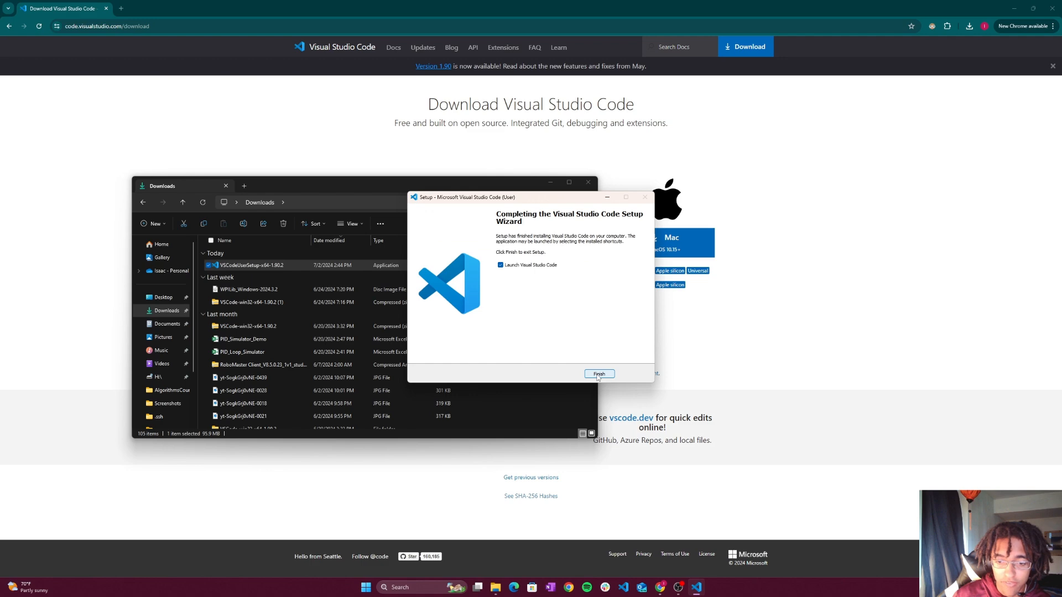
pyautogui.click(597, 375)
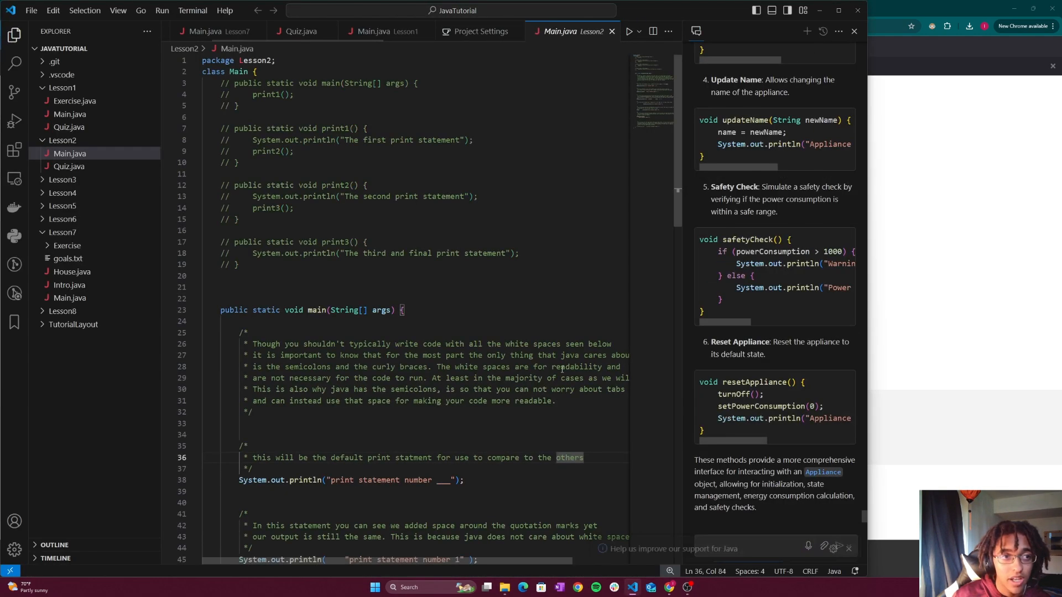
pyautogui.click(32, 15)
pyautogui.click(79, 65)
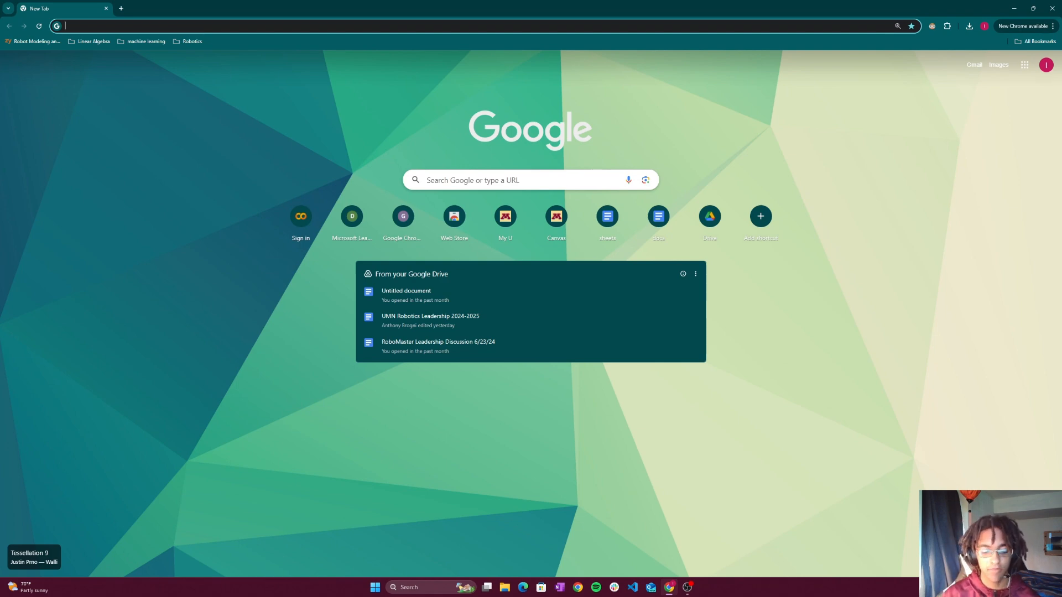
# - Search the web for "java jdk" and open the Java SE 21 Archive Downloads page at the JDK 21.0.2 files
pyautogui.write('java jdk')
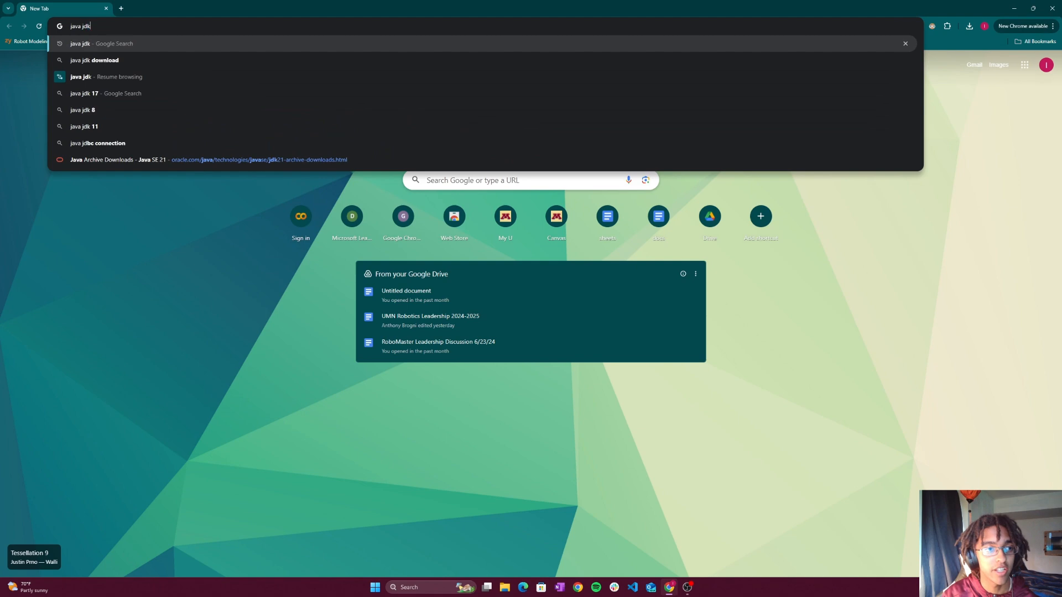
pyautogui.press('Return')
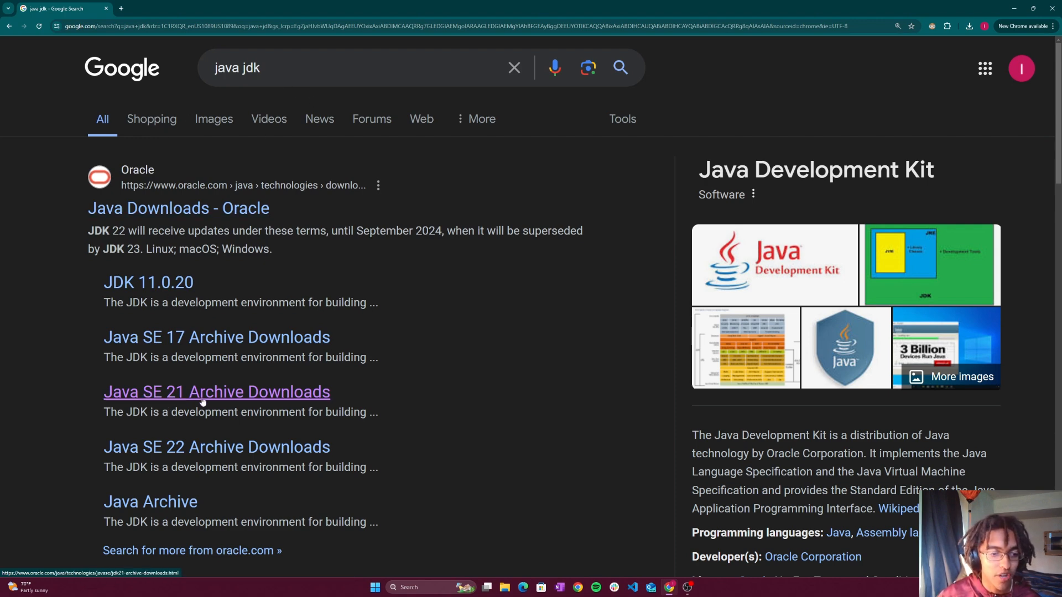
pyautogui.click(235, 394)
pyautogui.scroll(-3, 308, 384)
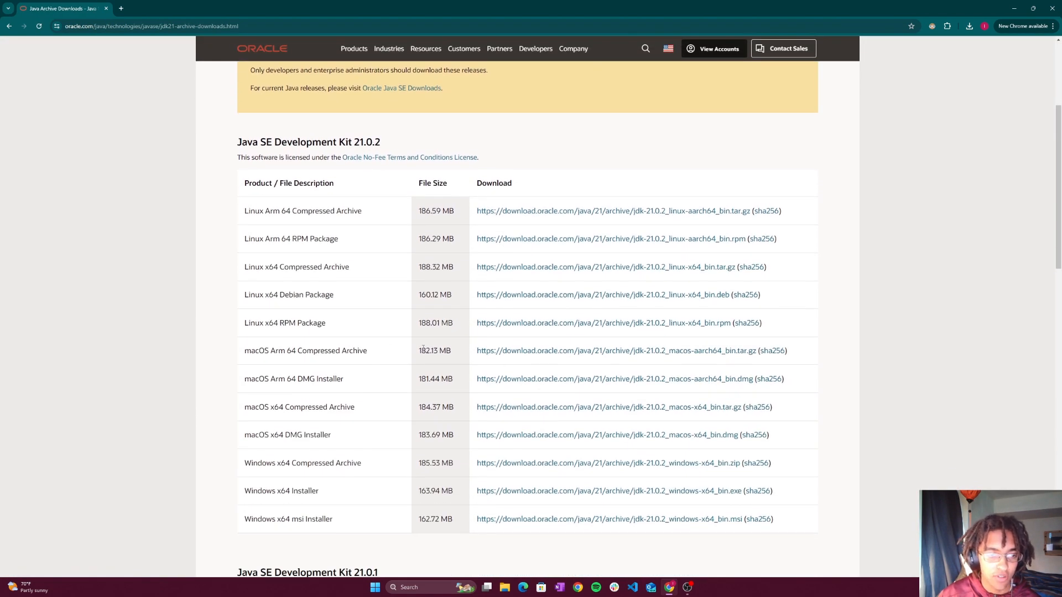
pyautogui.scroll(-1, 307, 318)
pyautogui.scroll(1, 312, 320)
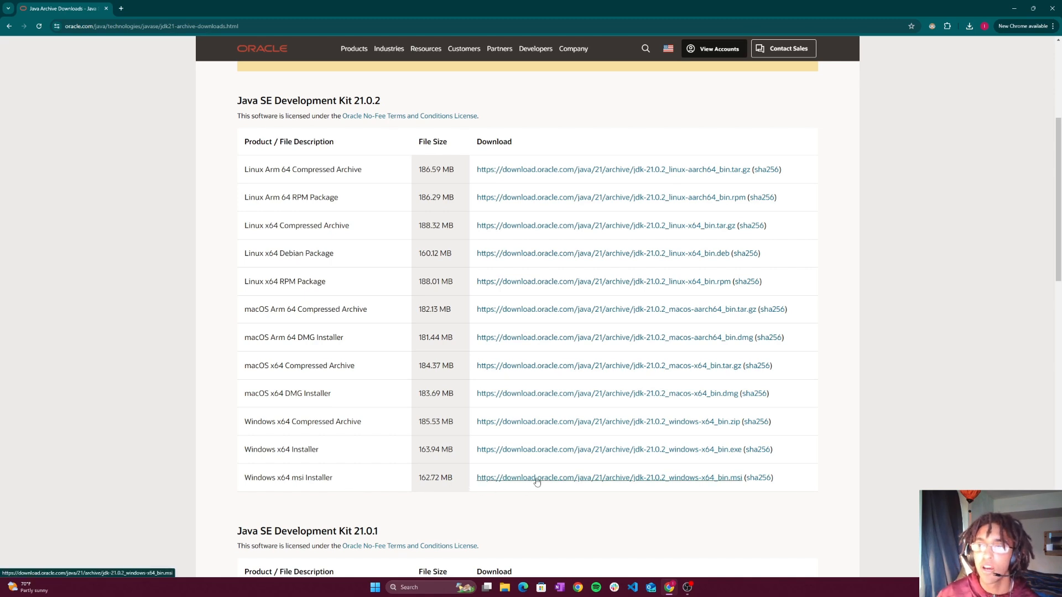
# - Run the downloaded JDK 21.0.2 Windows x64 installer and install it to the default folder C:\Program Files\Java\jdk-21\
pyautogui.click(970, 27)
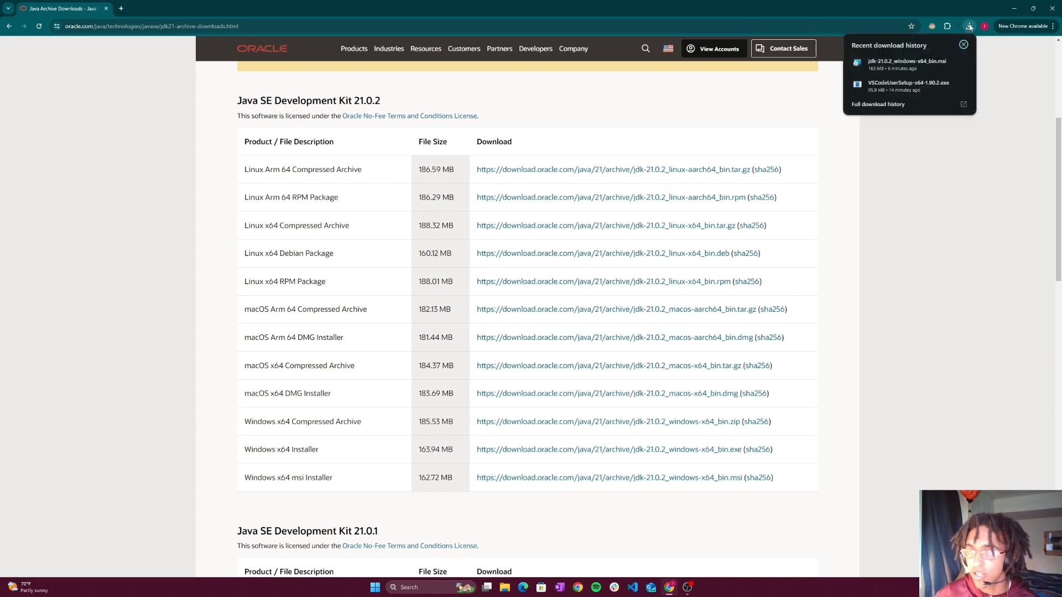
pyautogui.click(903, 66)
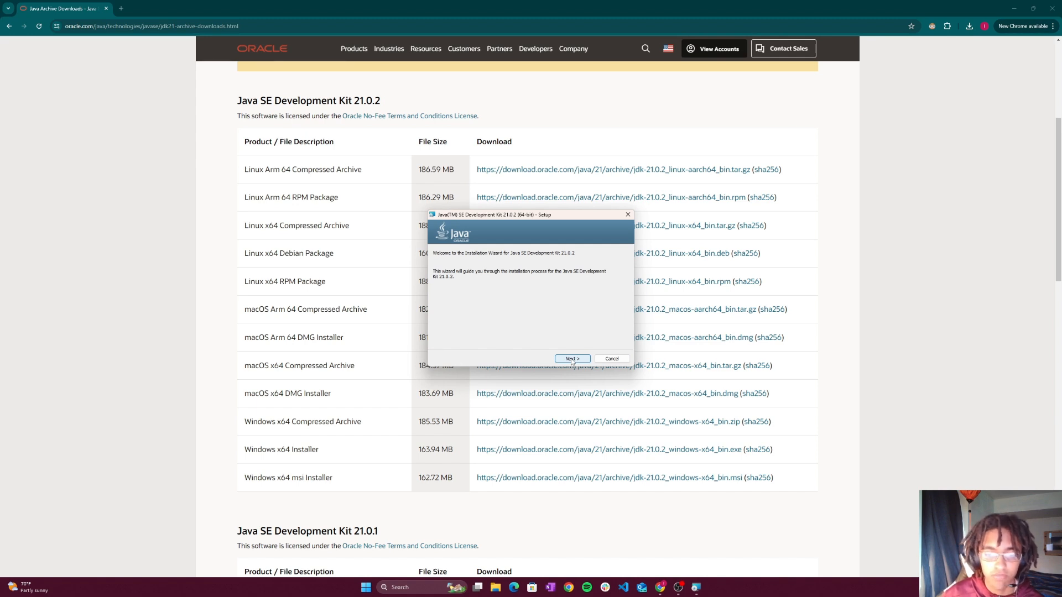
pyautogui.click(573, 360)
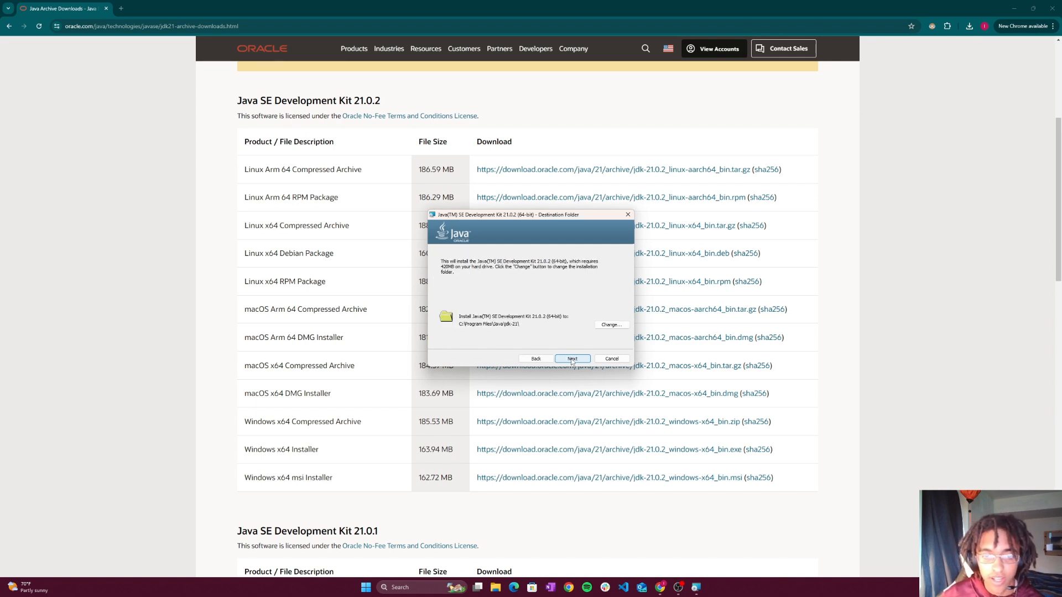
pyautogui.click(573, 360)
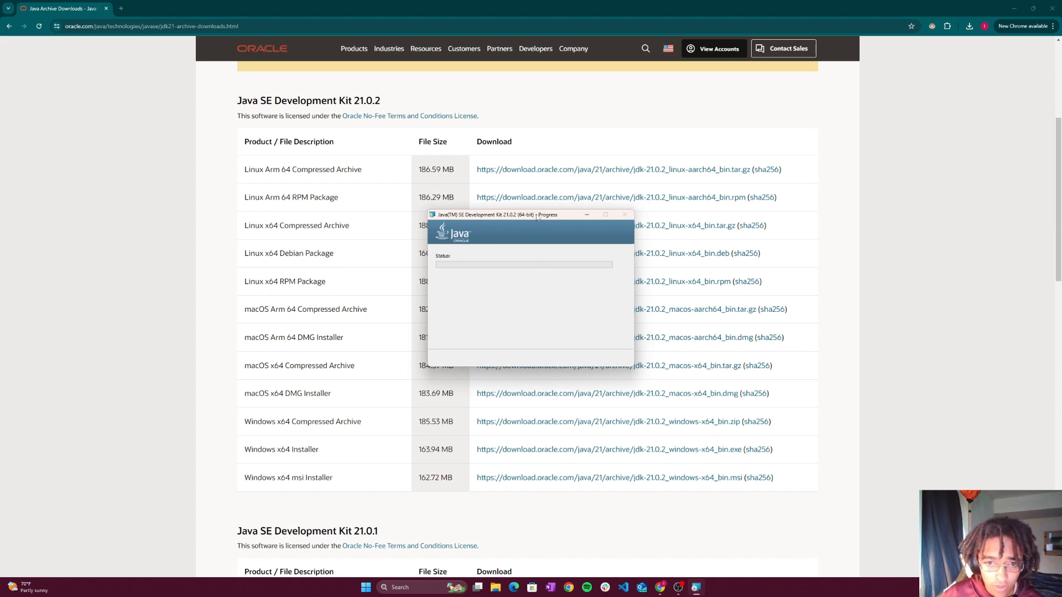
pyautogui.moveTo(536, 214); pyautogui.dragTo(530, 185)
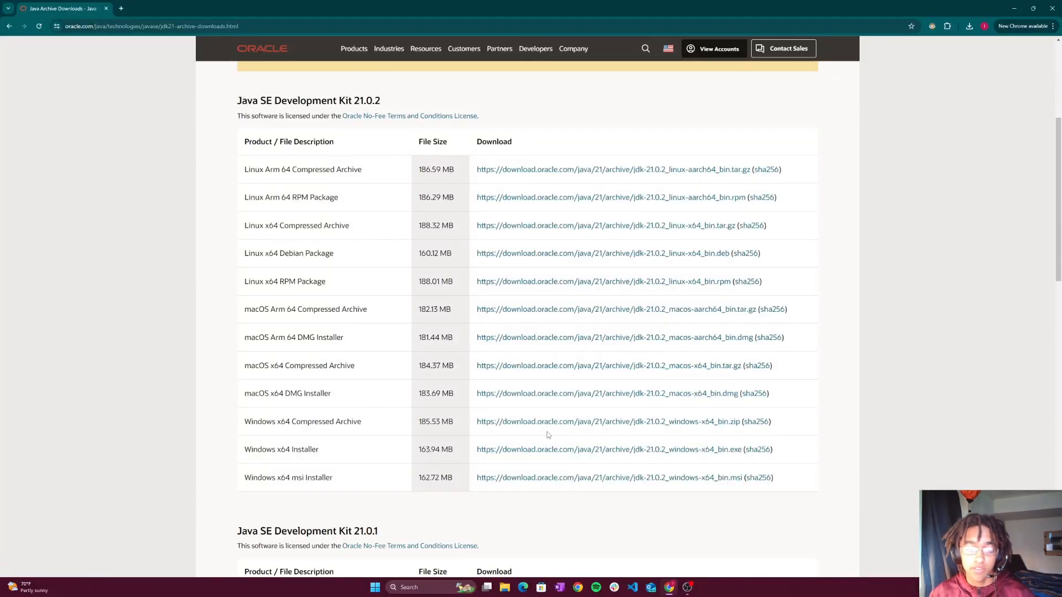
# - Open File Explorer through a system search and go to the Windows (C:) drive under This PC
pyautogui.click(451, 585)
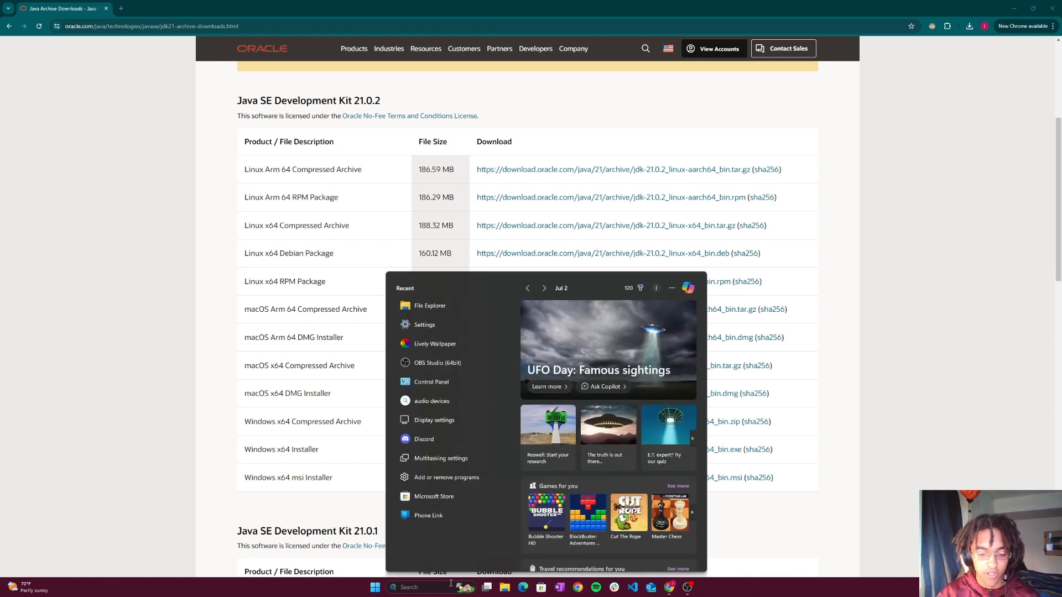
pyautogui.write('file exp')
pyautogui.press('Return')
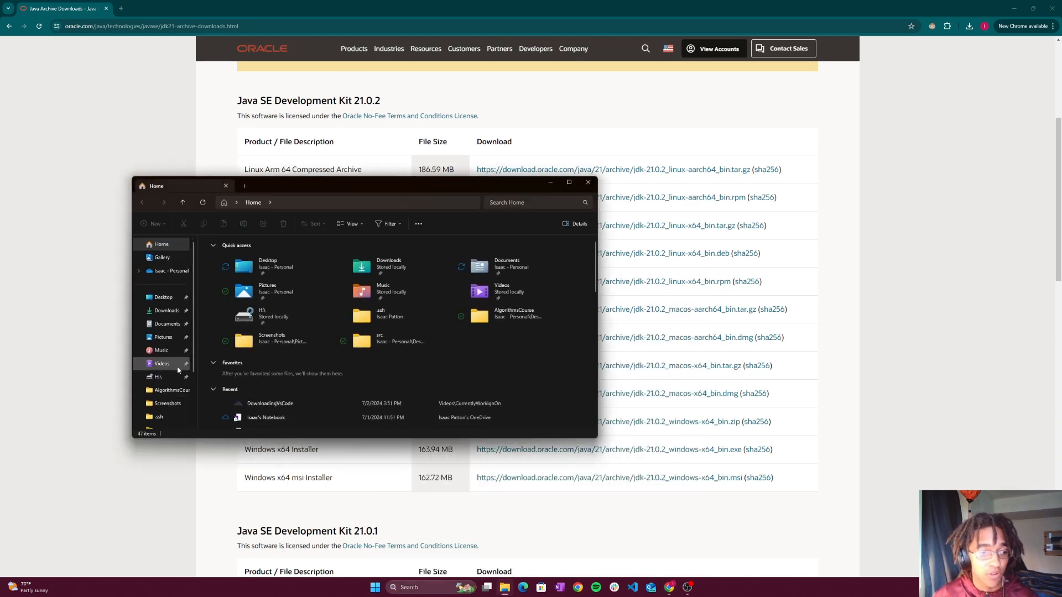
pyautogui.scroll(-2, 178, 370)
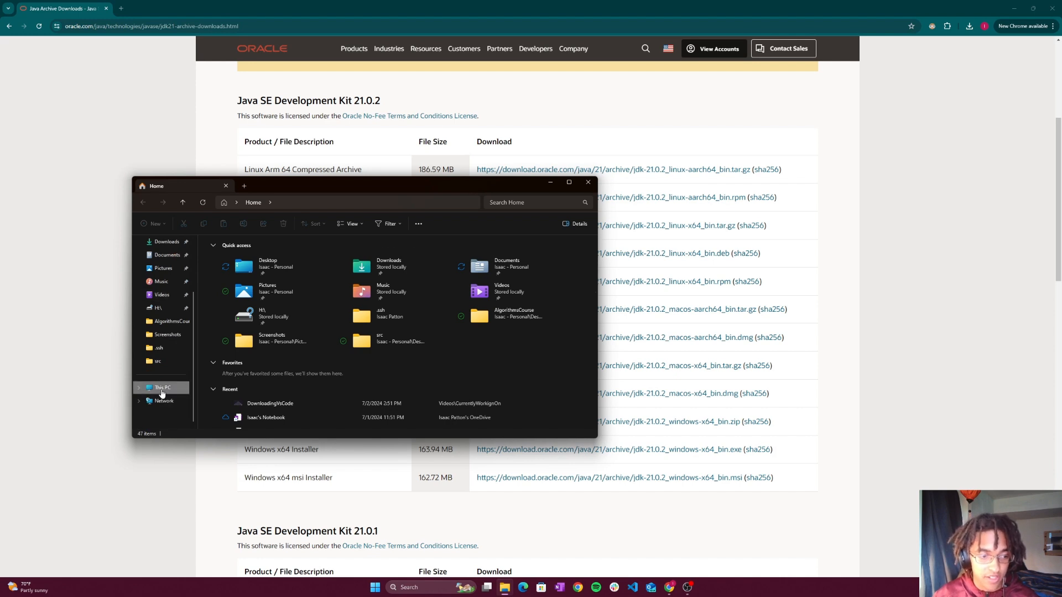
pyautogui.click(163, 391)
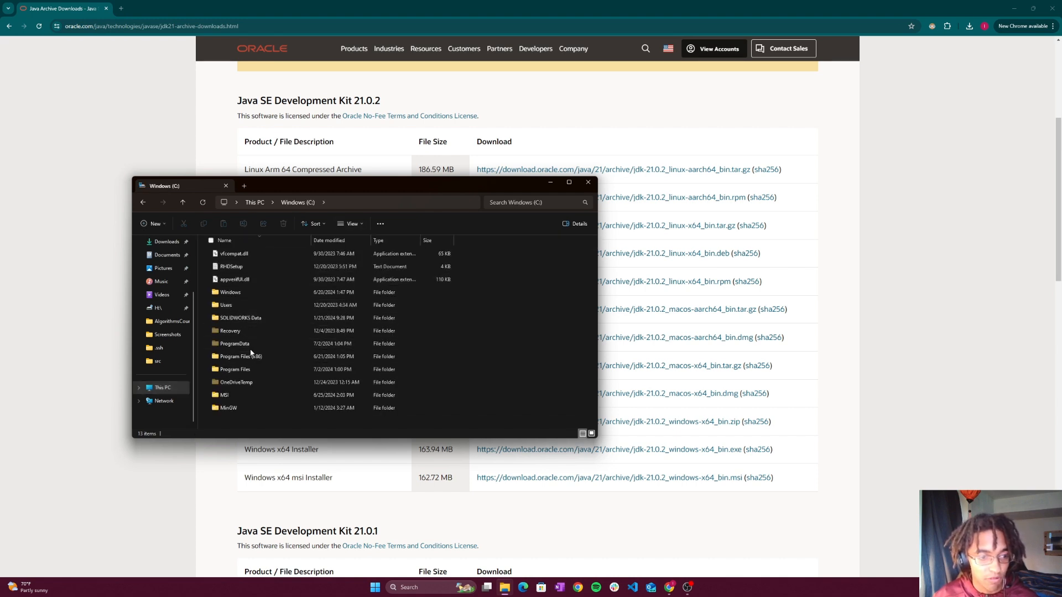
# - Browse to the Program Files\Java\jdk-21\bin folder and select its full path in the address bar
pyautogui.doubleClick(246, 369)
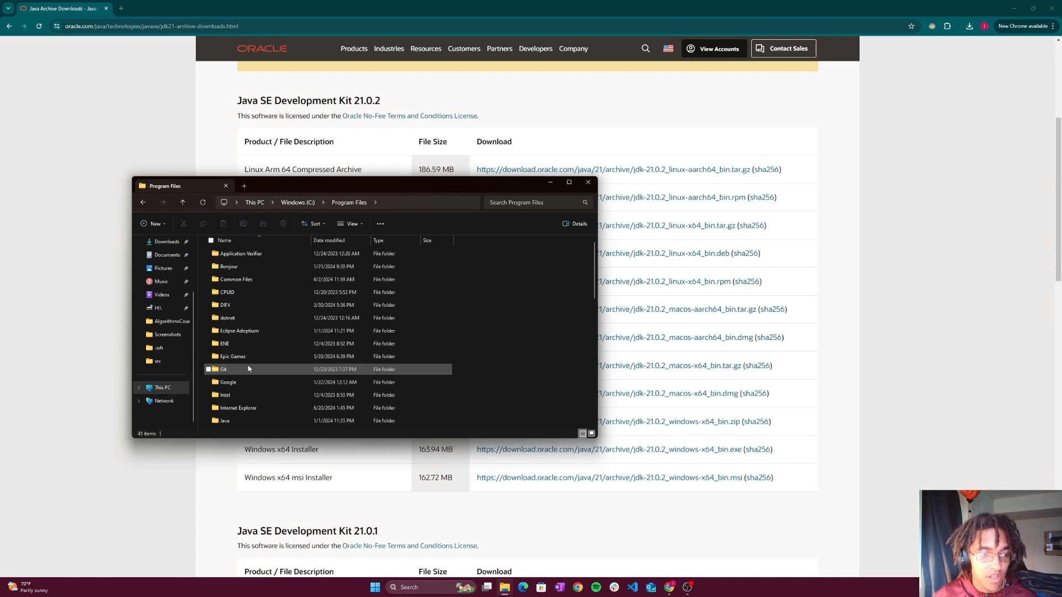
pyautogui.scroll(-3, 248, 369)
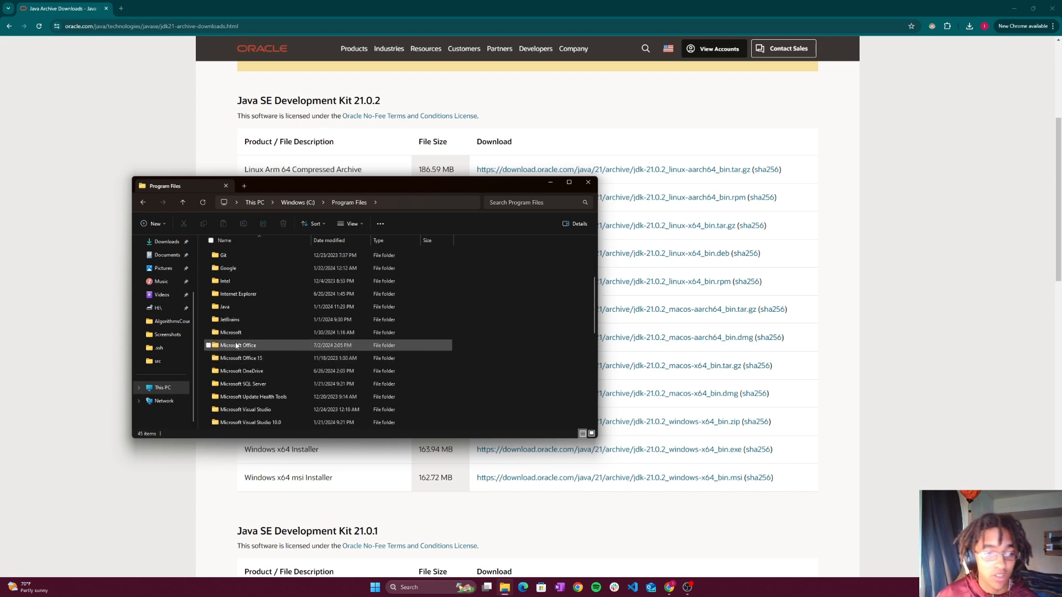
pyautogui.doubleClick(230, 308)
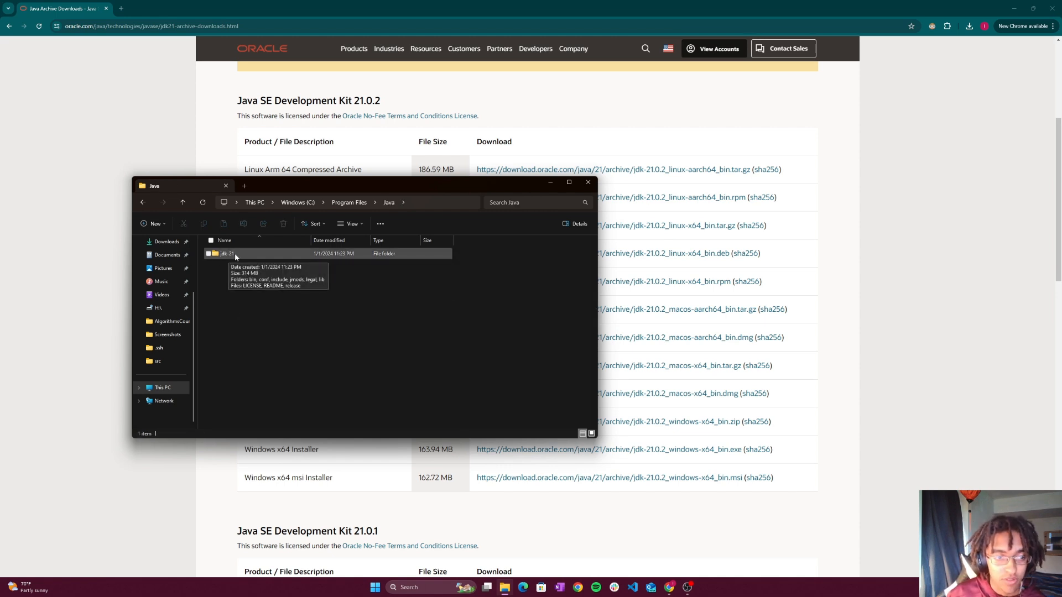
pyautogui.doubleClick(235, 255)
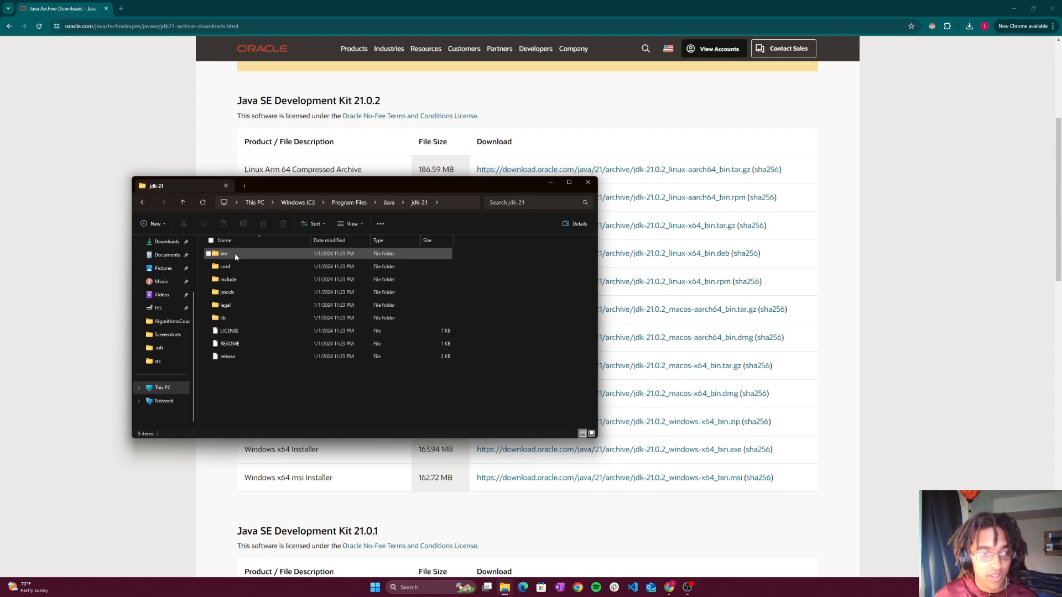
pyautogui.doubleClick(232, 255)
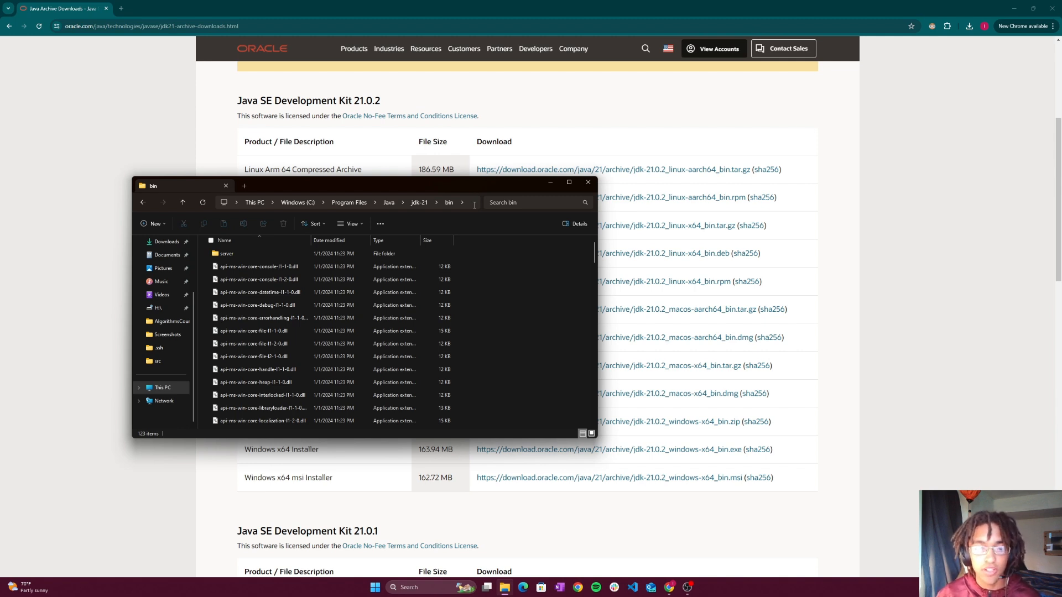
pyautogui.click(474, 205)
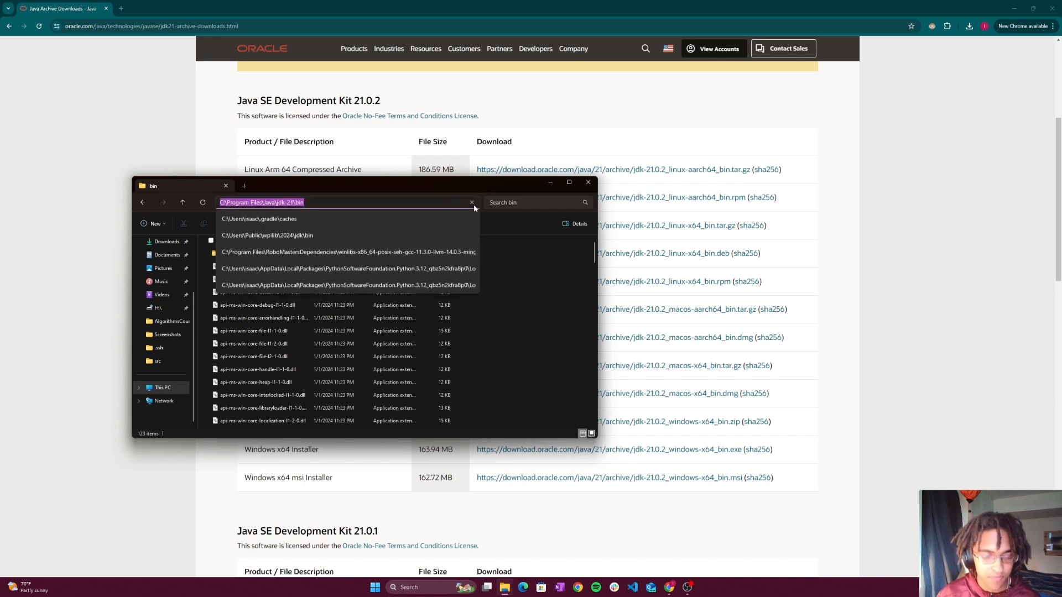
pyautogui.press('Escape')
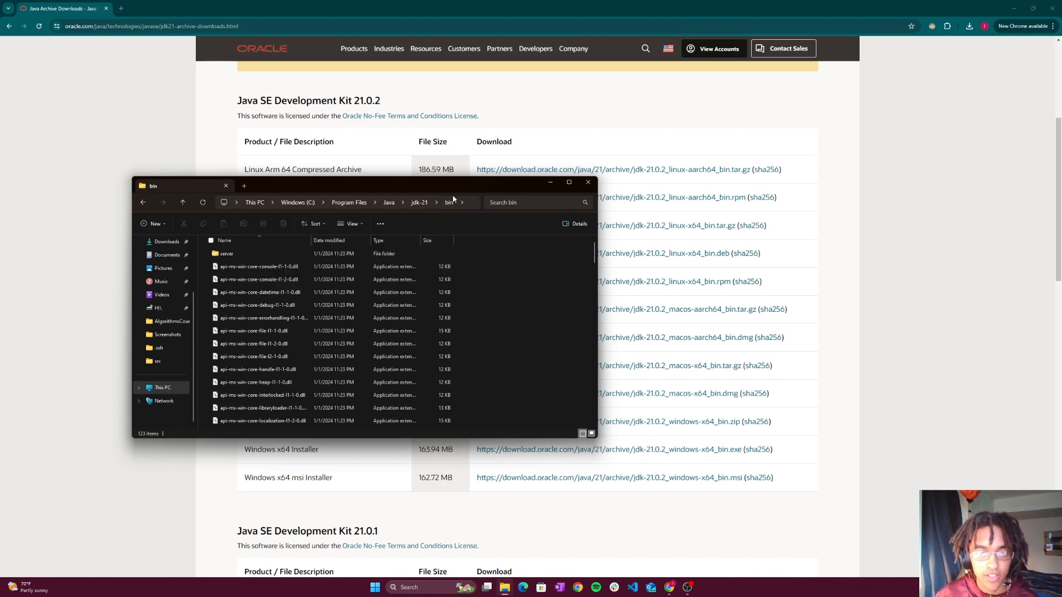
# - Copy the full path C:\Program Files\Java\jdk-21\bin of the open JDK folder in File Explorer
pyautogui.click(470, 202)
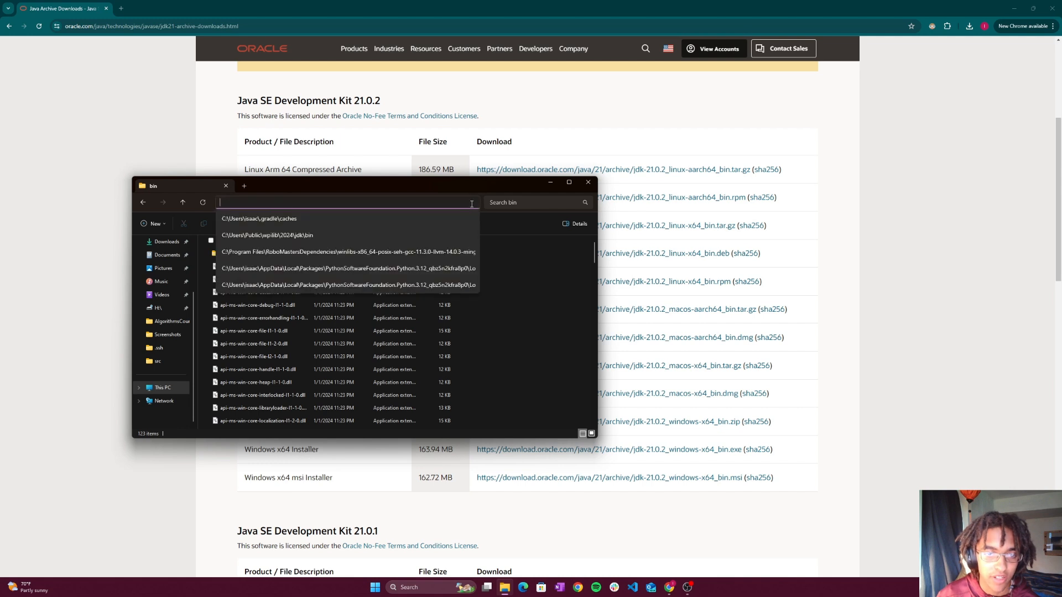
pyautogui.press('Escape')
pyautogui.click(470, 202)
pyautogui.hotkey('ctrl', 'c')
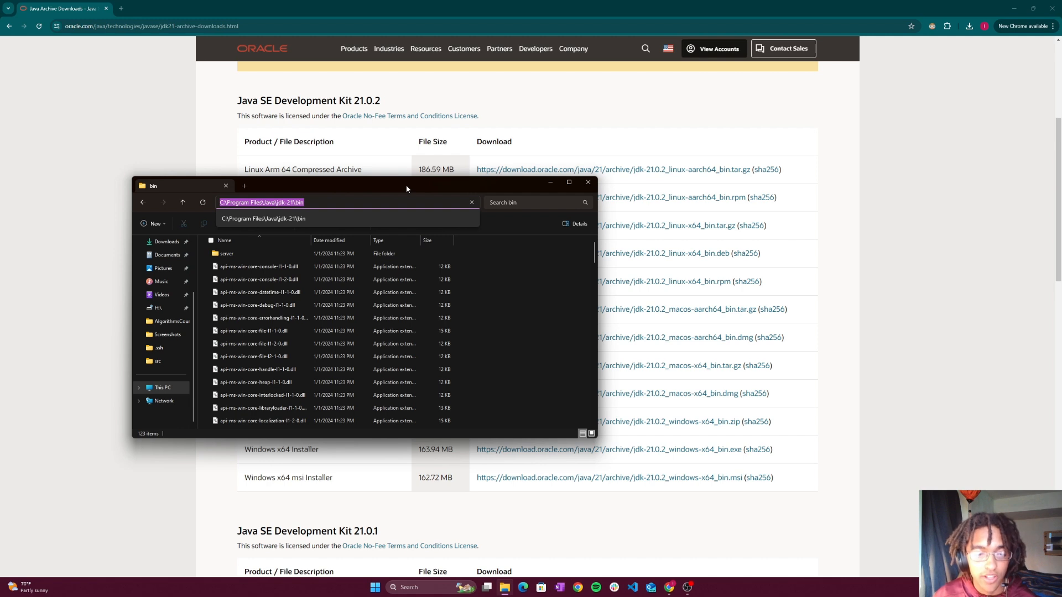
# - Search Windows for "edit", choose to edit the system environment variables, and open the Environment Variables dialog
pyautogui.click(422, 589)
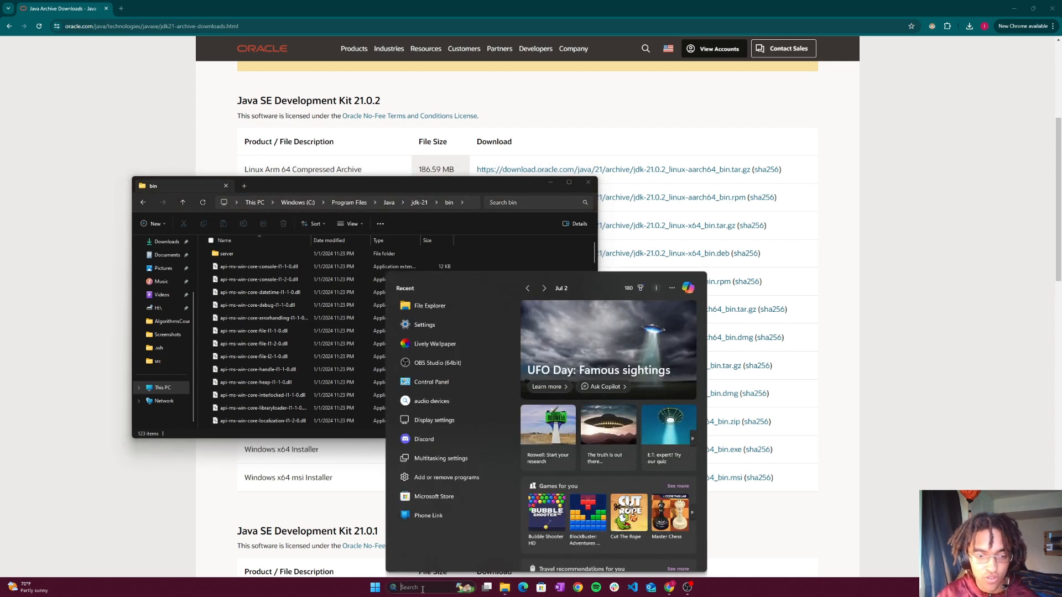
pyautogui.write('edit')
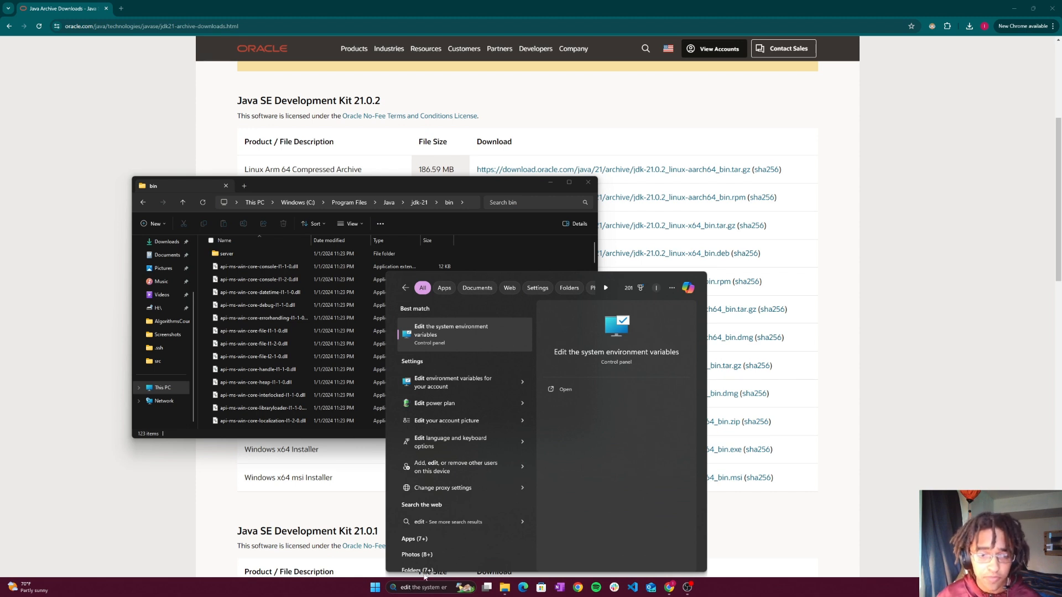
pyautogui.click(461, 337)
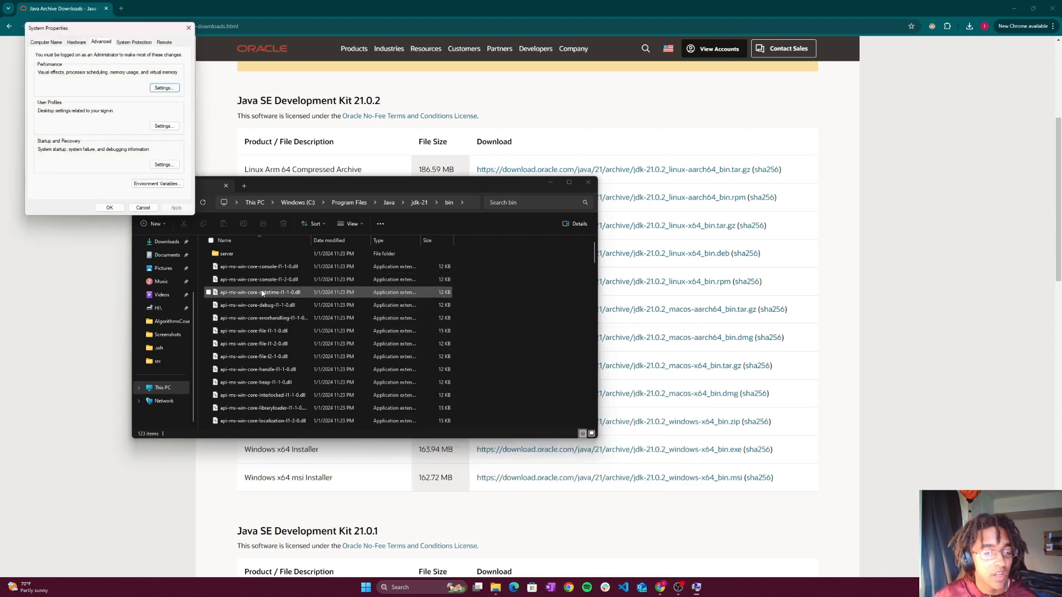
pyautogui.moveTo(116, 35)
pyautogui.mouseDown()
pyautogui.moveTo(144, 53)
pyautogui.moveTo(124, 52)
pyautogui.mouseUp()
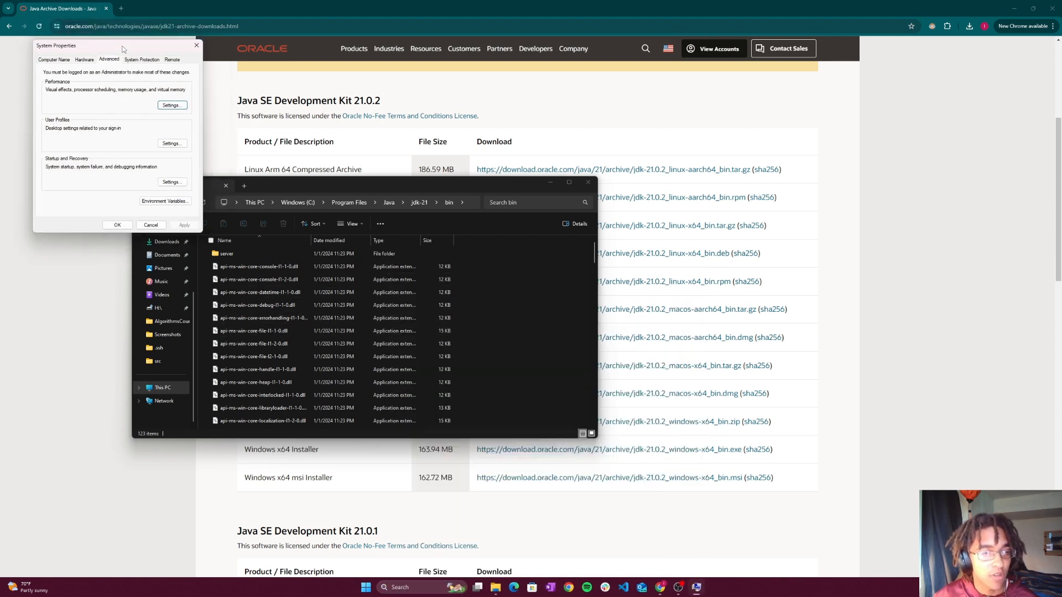
pyautogui.click(162, 202)
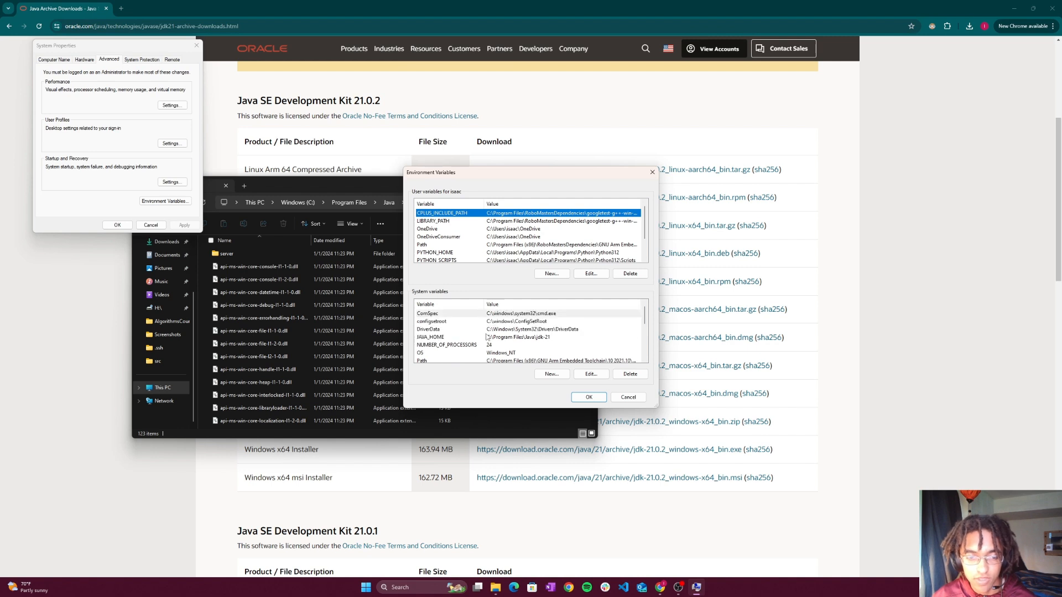
# - Add C:\Program Files\Java\jdk-21\bin as a new entry to the system Path variable
pyautogui.scroll(-1, 492, 343)
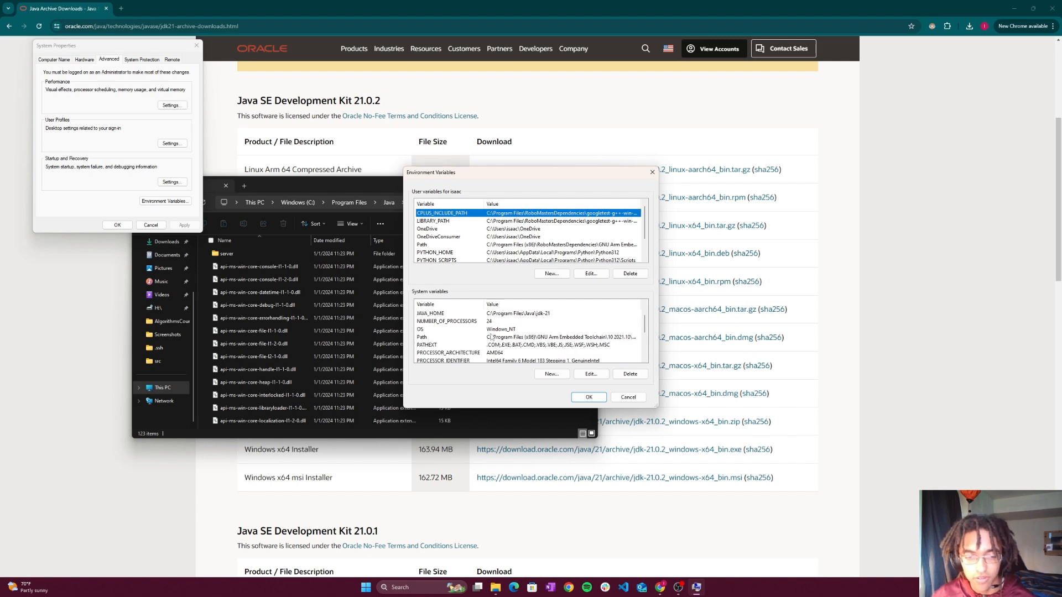
pyautogui.click(517, 338)
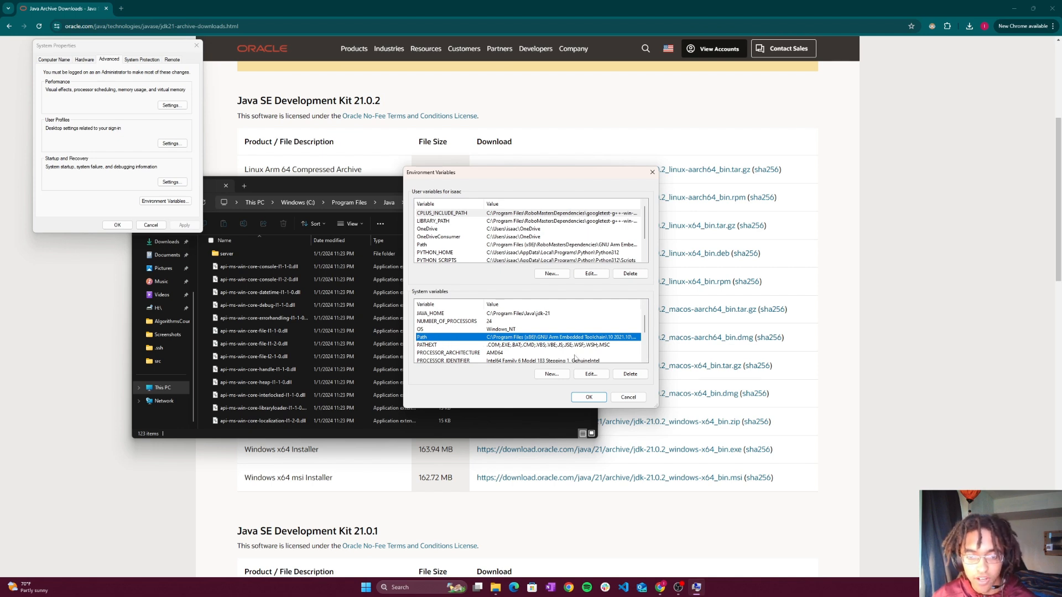
pyautogui.click(591, 374)
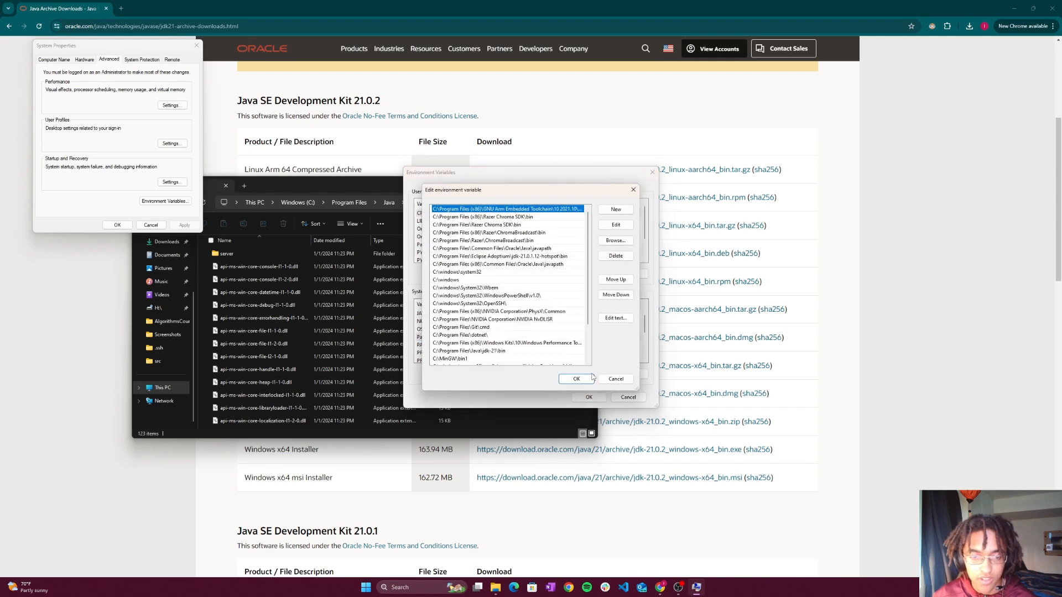
pyautogui.scroll(-2, 537, 339)
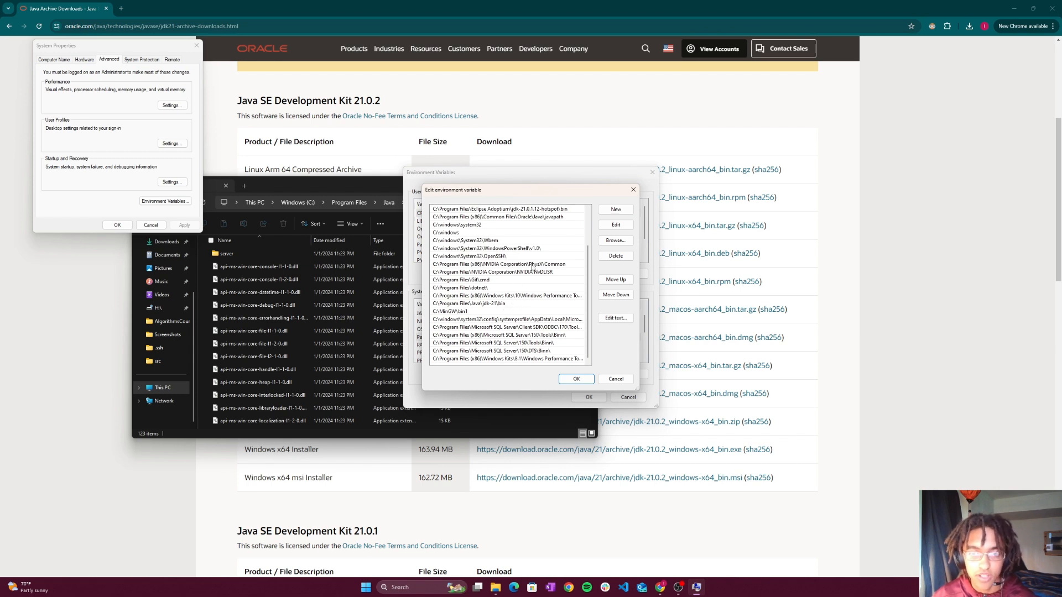
pyautogui.click(614, 210)
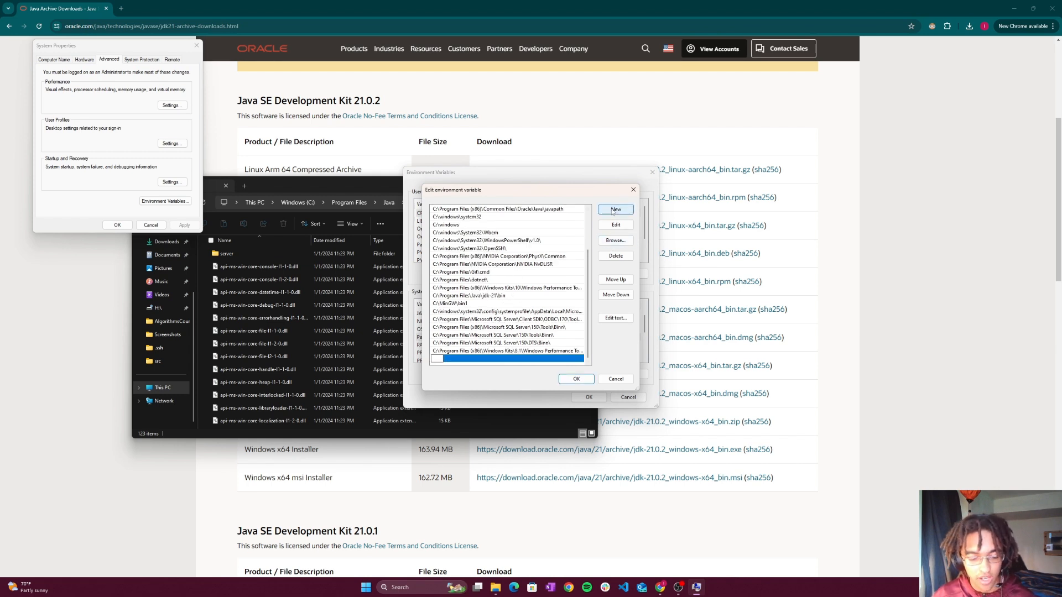
pyautogui.hotkey('ctrl', 'v')
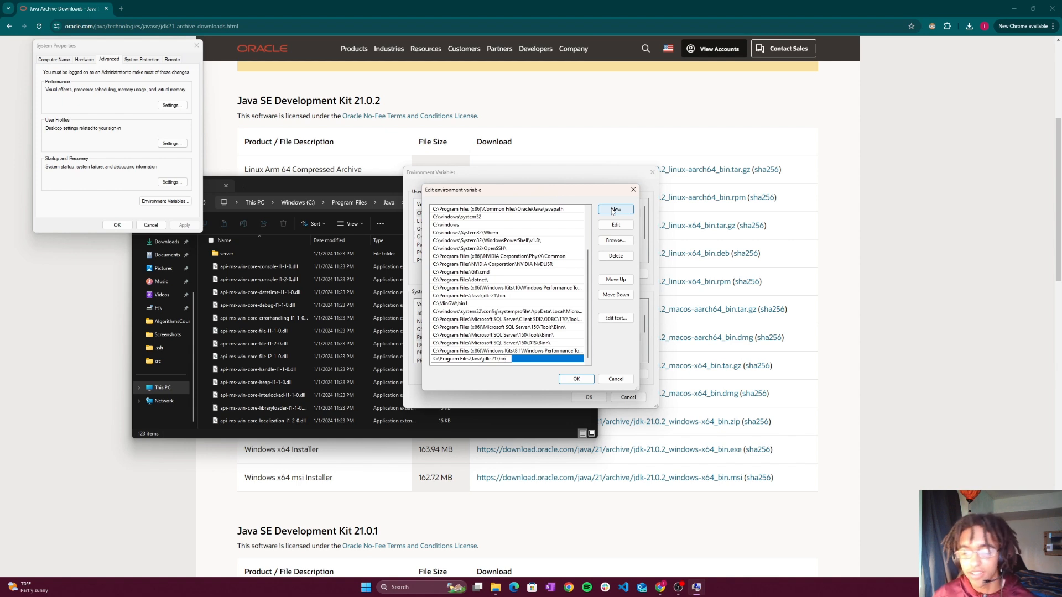
pyautogui.press('Return')
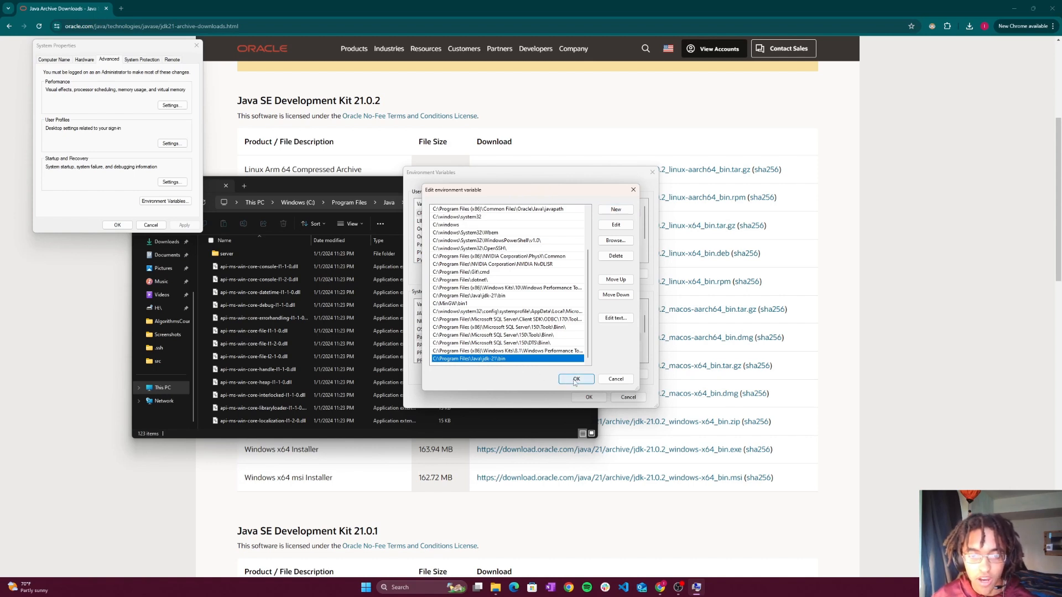
# - Delete the duplicate C:\Program Files\Java\jdk-21\bin entry at the end of the Path list
pyautogui.click(489, 296)
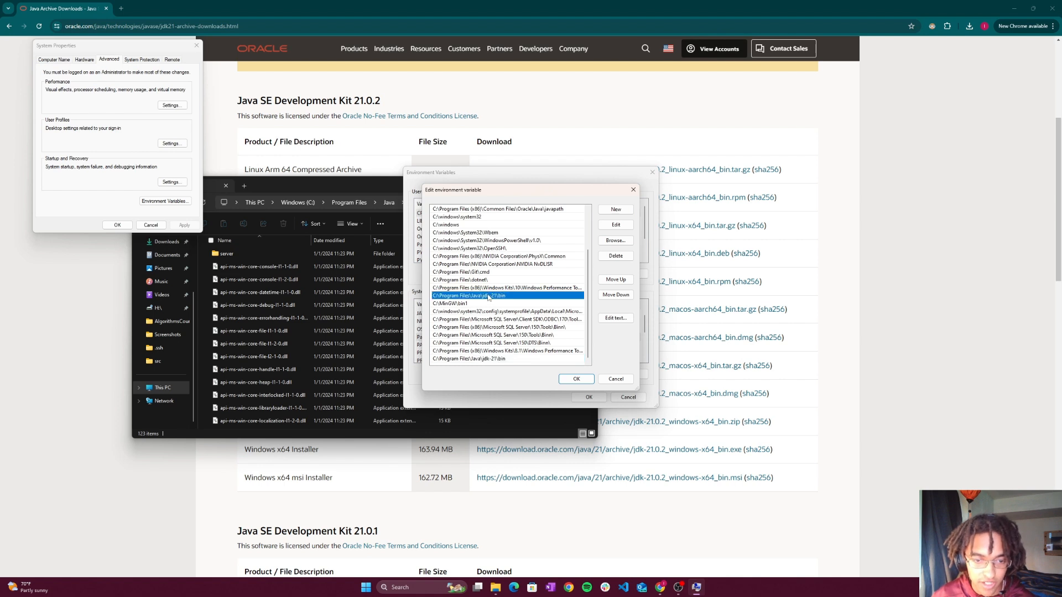
pyautogui.click(507, 359)
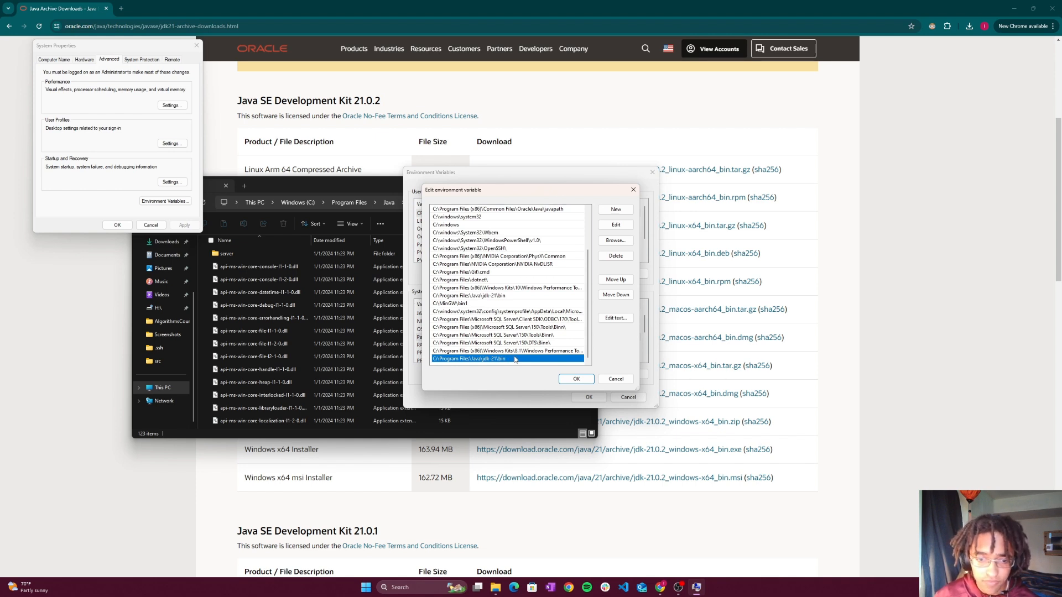
pyautogui.click(614, 257)
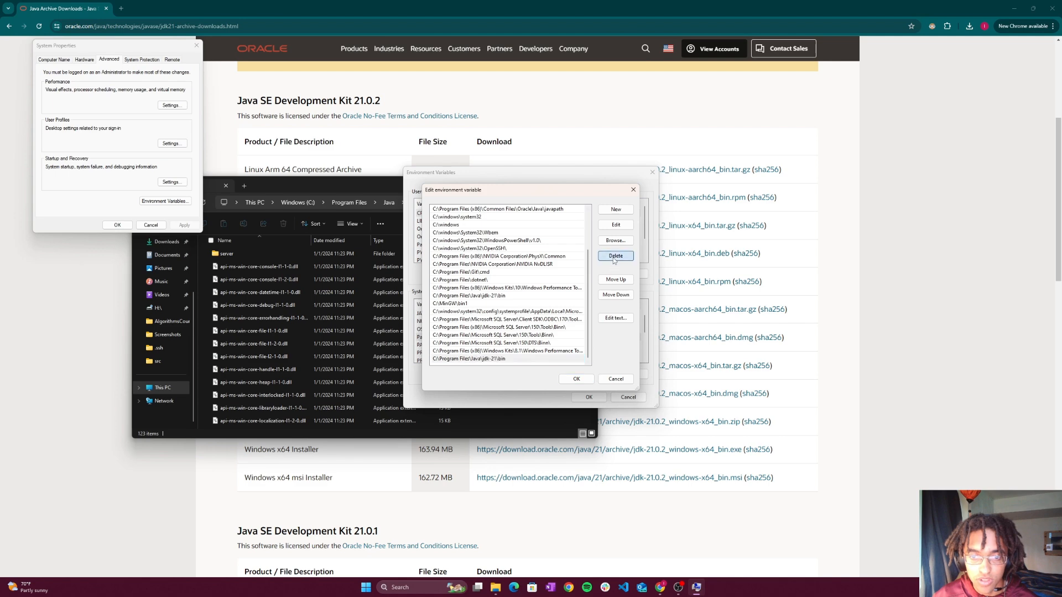
# - Confirm the Path and environment variable settings, and close System Properties and File Explorer
pyautogui.click(576, 379)
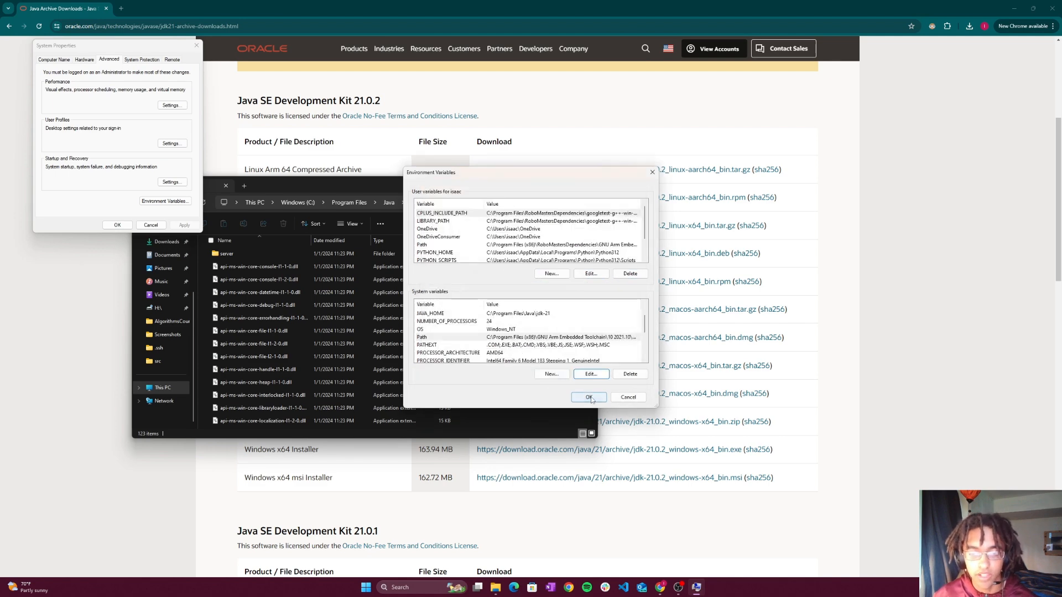
pyautogui.click(589, 398)
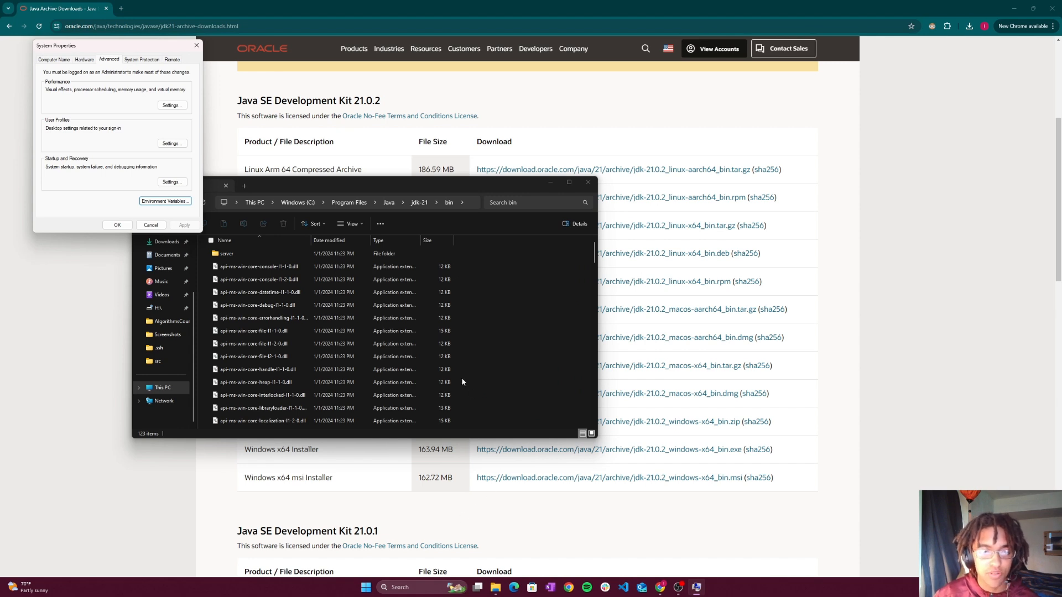
pyautogui.click(197, 47)
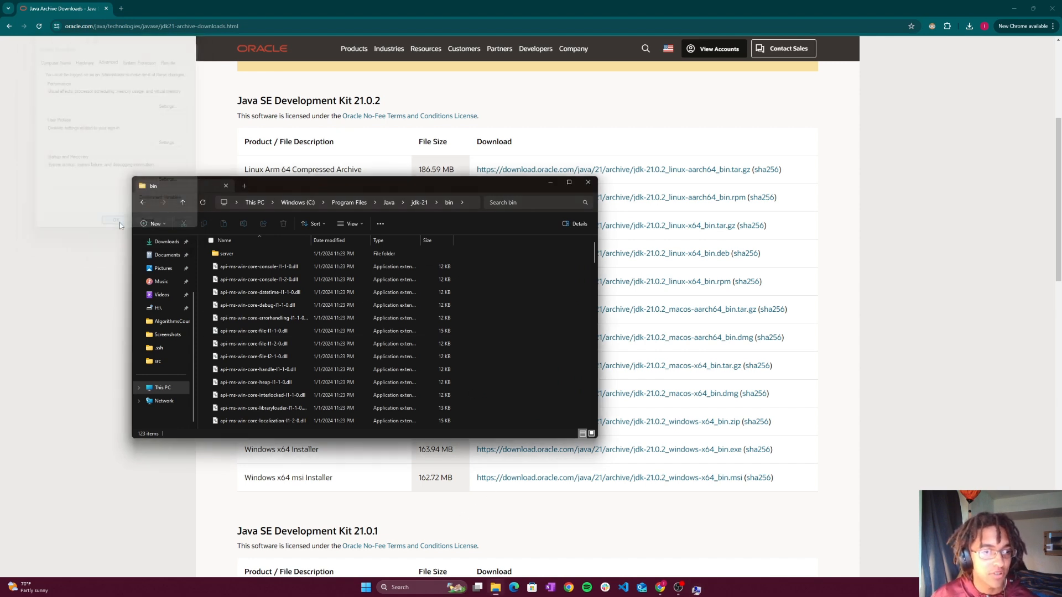
pyautogui.click(589, 183)
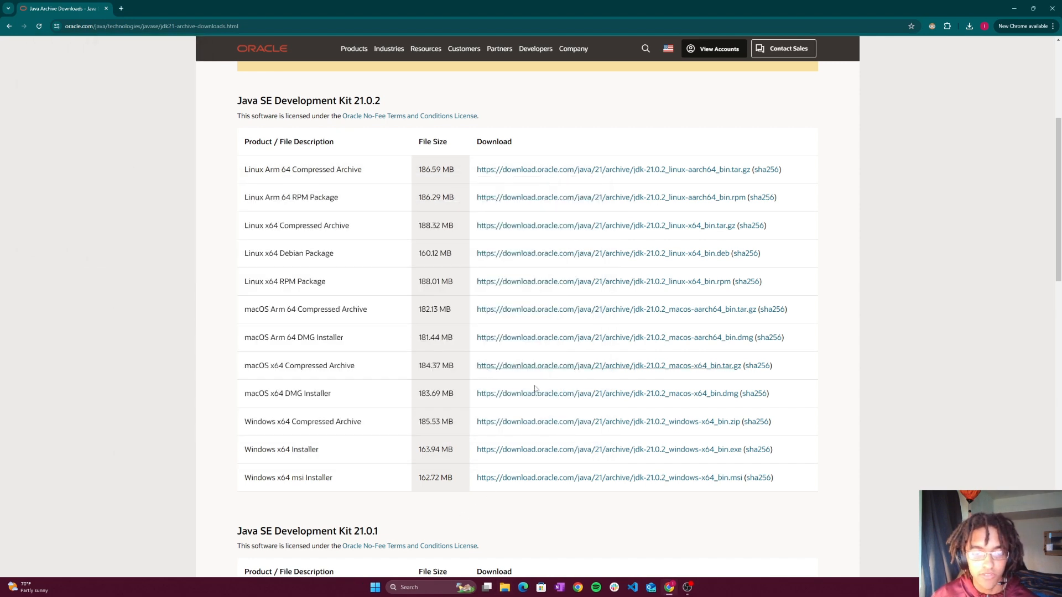
# - Open Terminal through a system search and run java --version to check the installed Java version
pyautogui.click(435, 588)
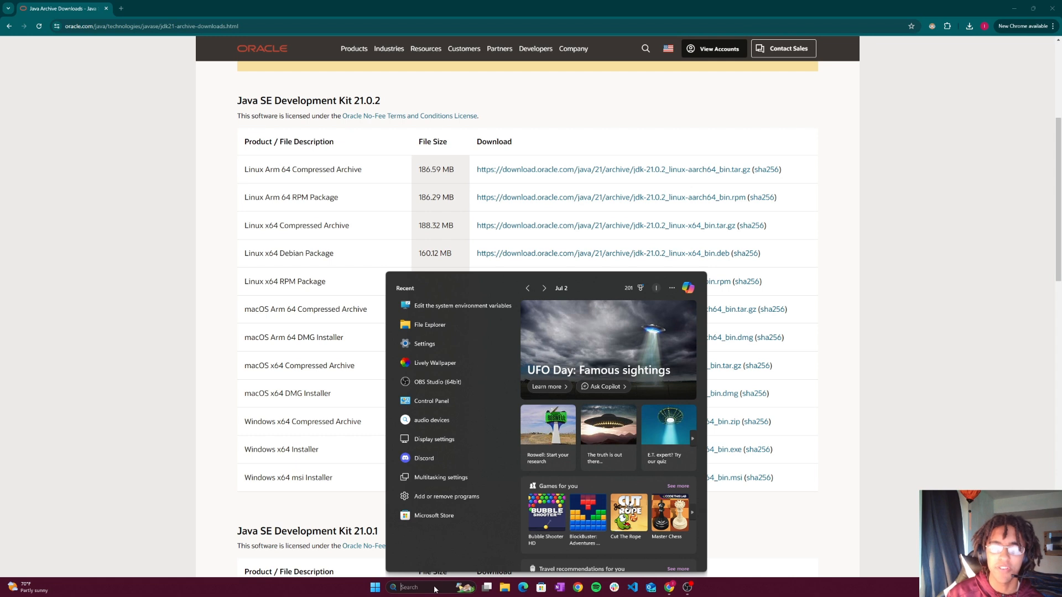
pyautogui.write('terminal')
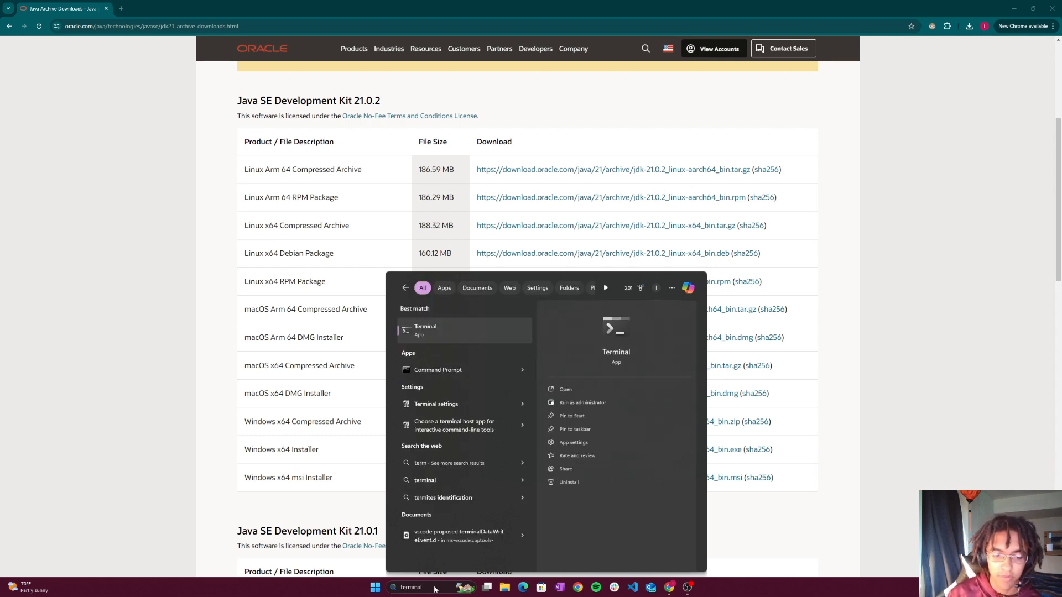
pyautogui.press('Return')
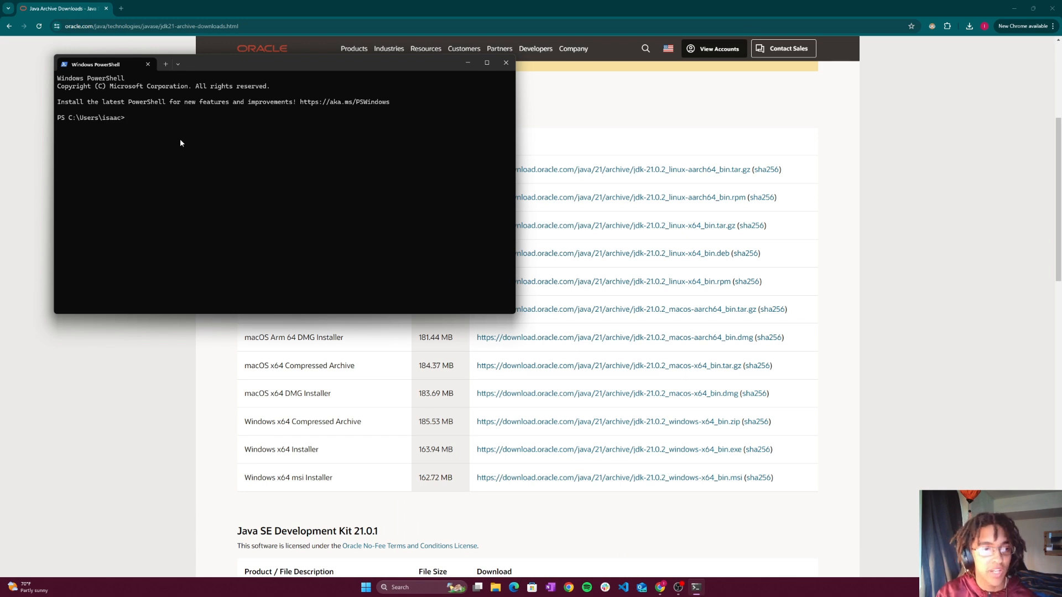
pyautogui.write('java')
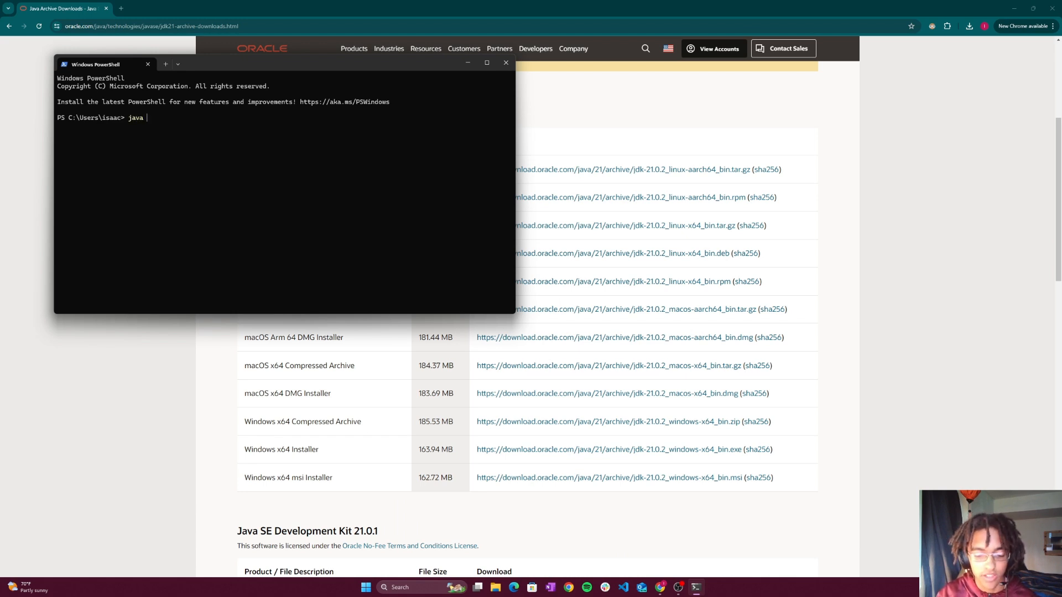
pyautogui.write(' --version')
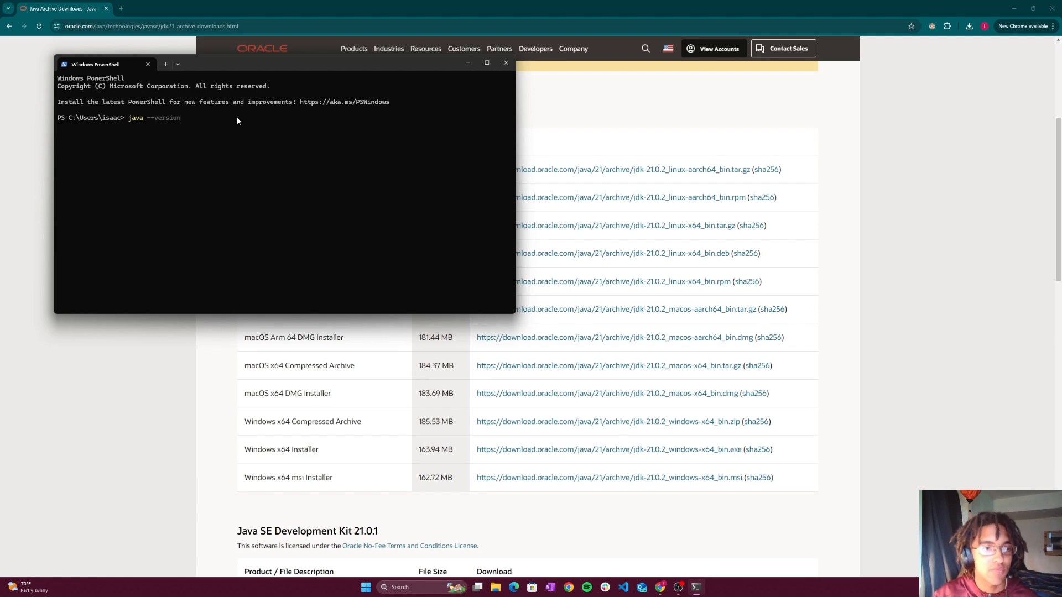
pyautogui.press('Return')
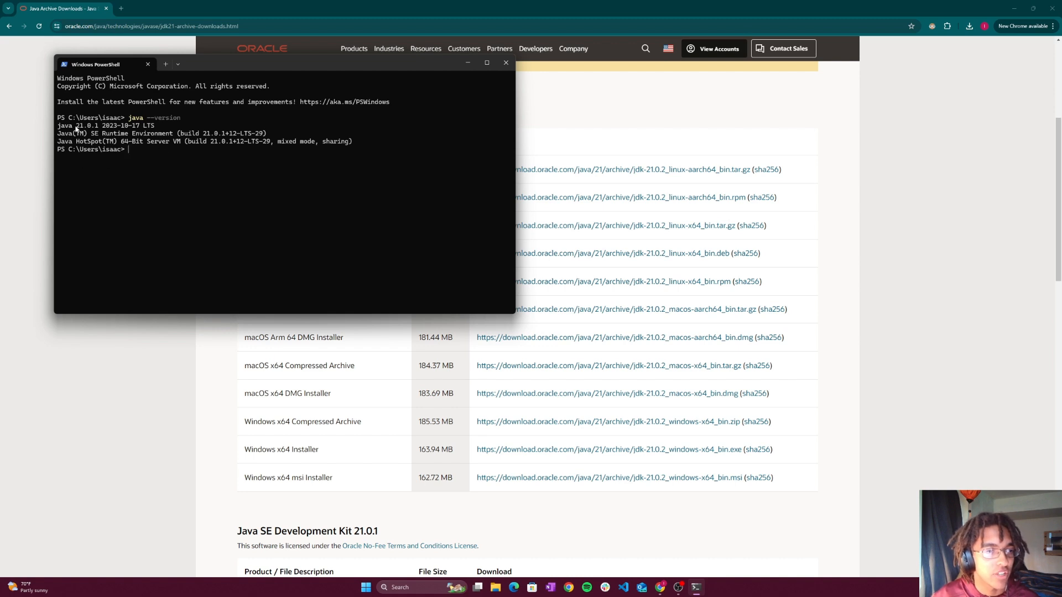
pyautogui.moveTo(57, 125)
pyautogui.mouseDown()
pyautogui.moveTo(237, 136)
pyautogui.moveTo(73, 135)
pyautogui.mouseUp()
pyautogui.click(156, 151)
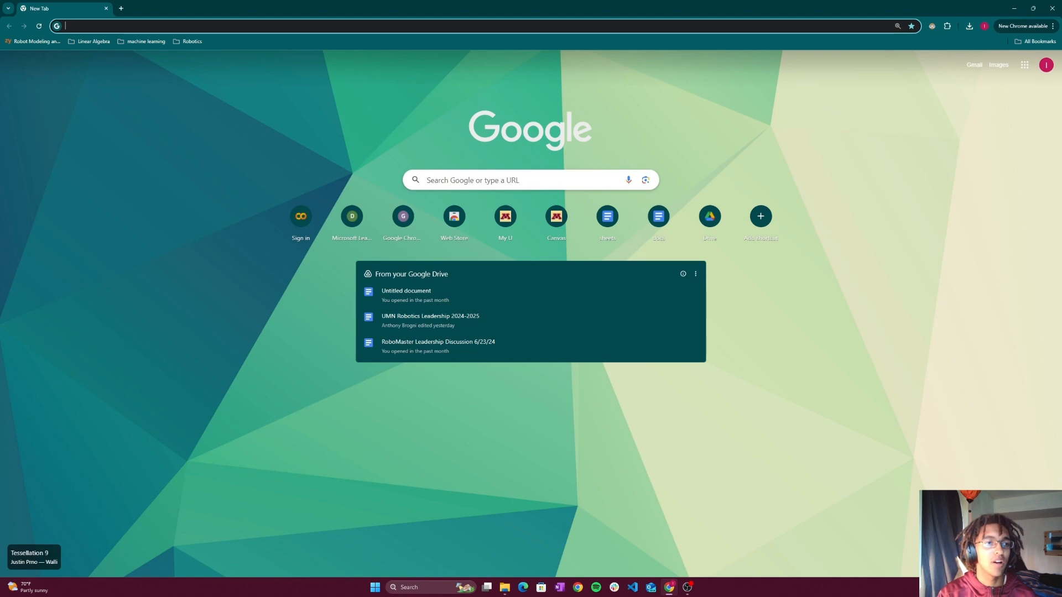
# - Search the web for "git download" in the browser and download the 64-bit Git 2.45.2 installer from Git's Windows page
pyautogui.write('git download')
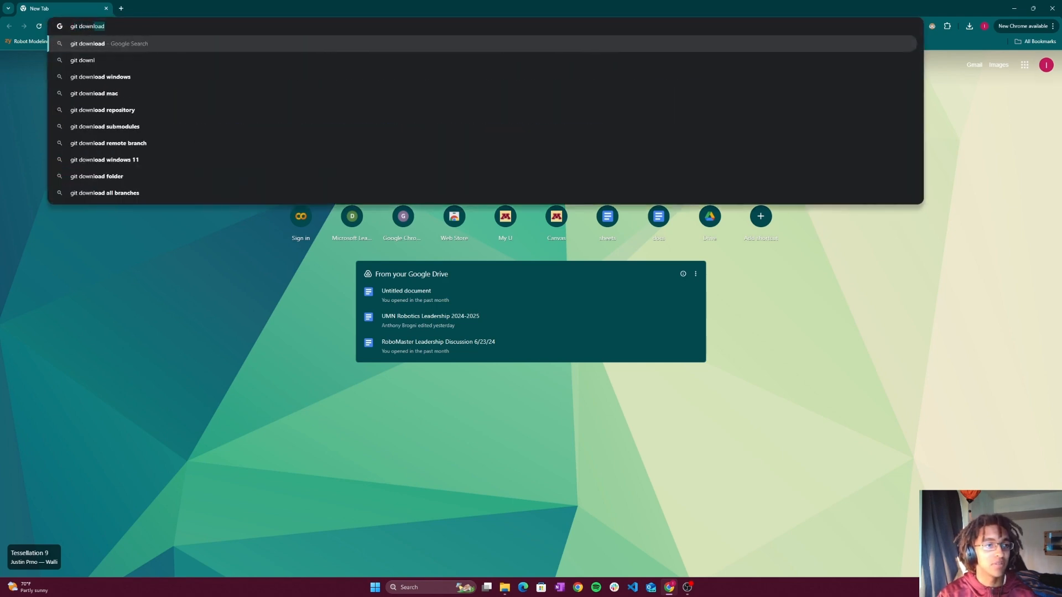
pyautogui.press('Return')
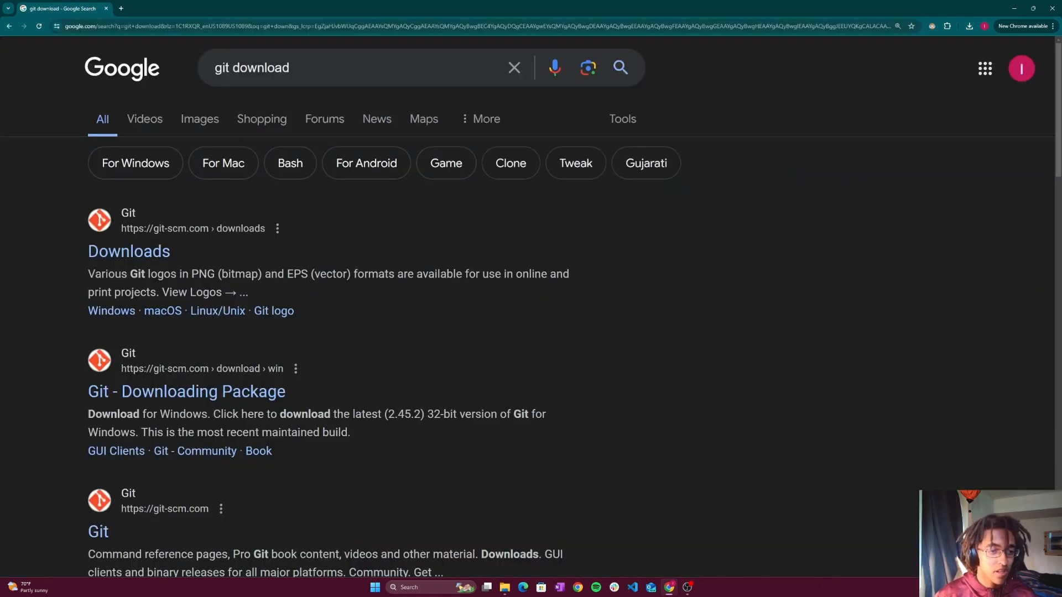
pyautogui.click(138, 255)
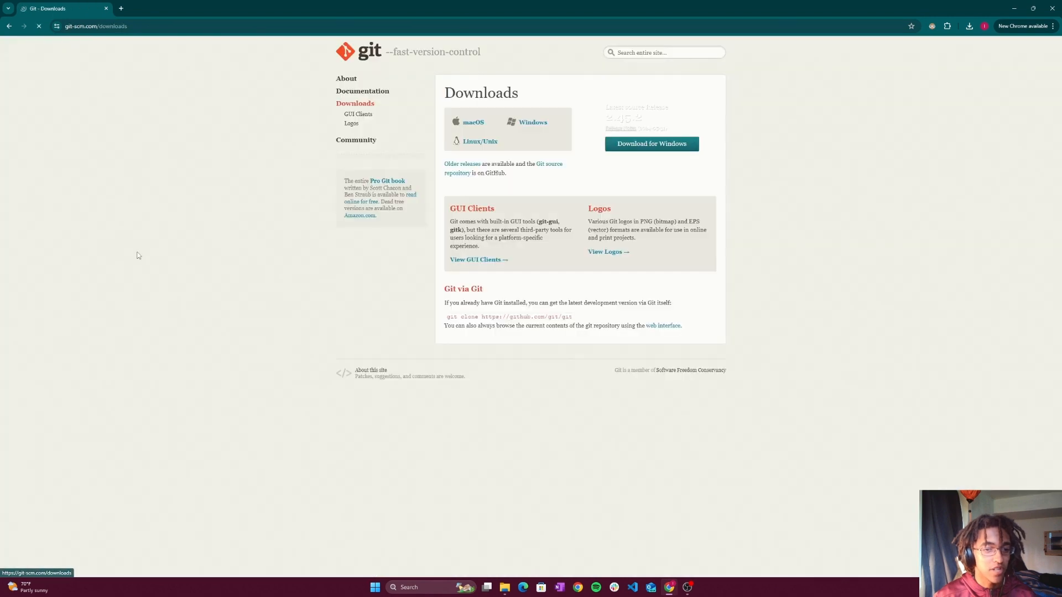
pyautogui.click(525, 127)
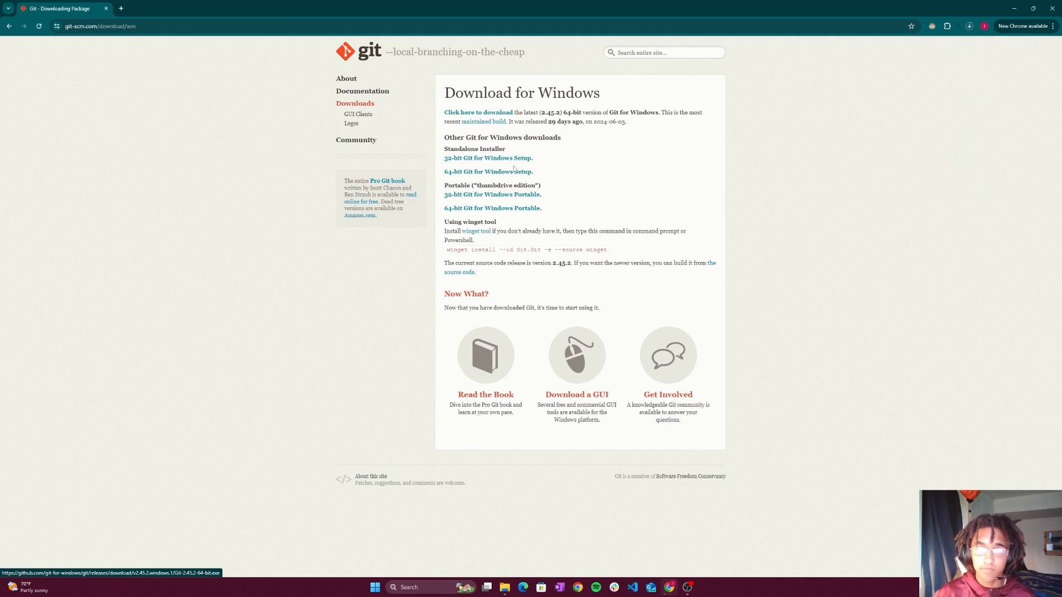
# - Run the downloaded Git-2.45.2-64-bit.exe installer and install Git, keeping only new options shown
pyautogui.click(969, 27)
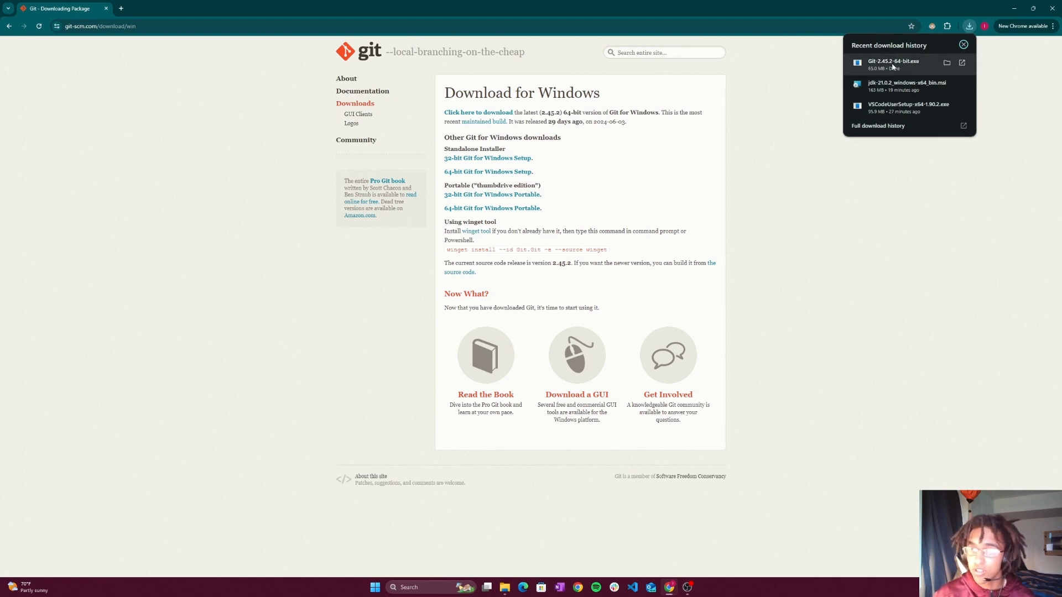
pyautogui.click(892, 64)
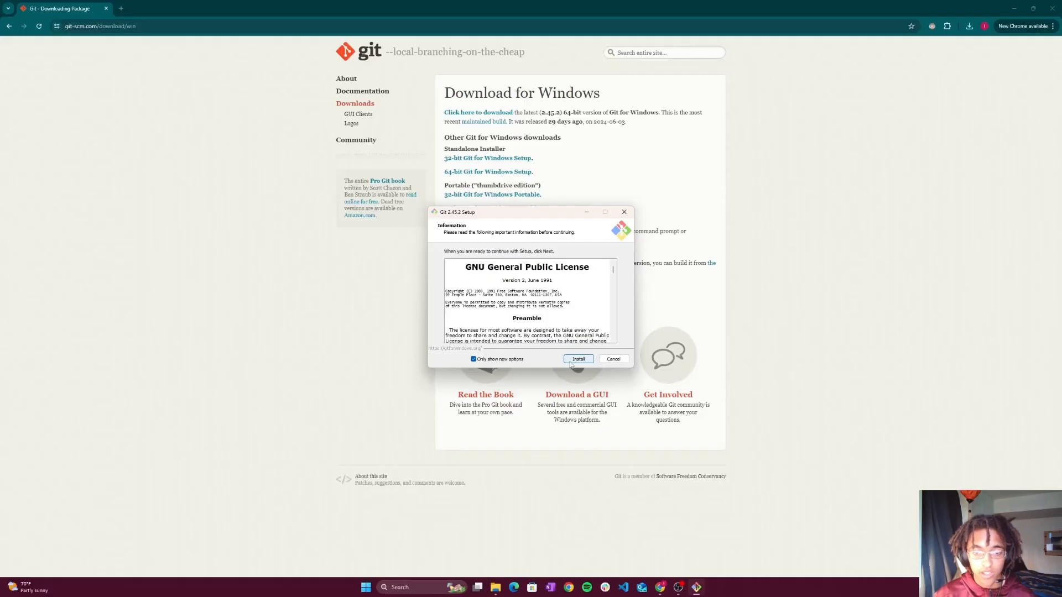
pyautogui.click(578, 360)
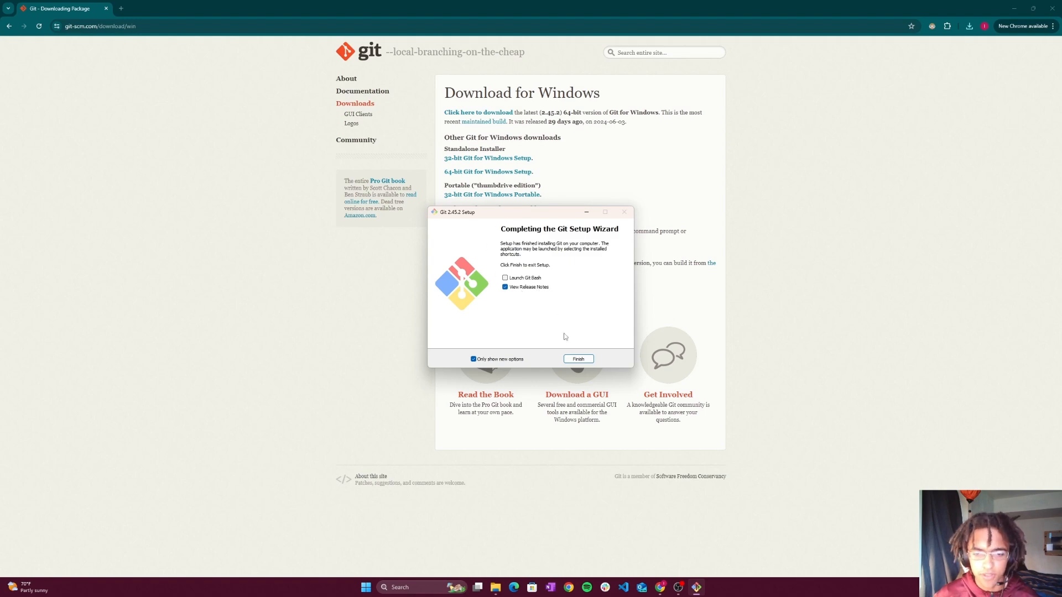
# - Finish the Git setup, open its release notes just once in Google Chrome, and close the release notes page after skimming it
pyautogui.click(577, 360)
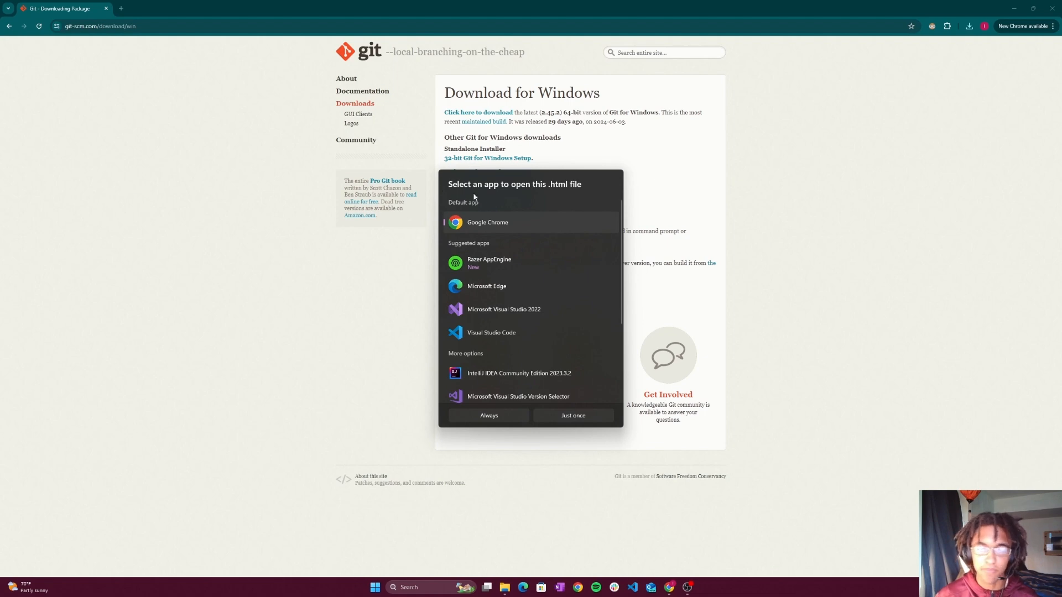
pyautogui.click(565, 417)
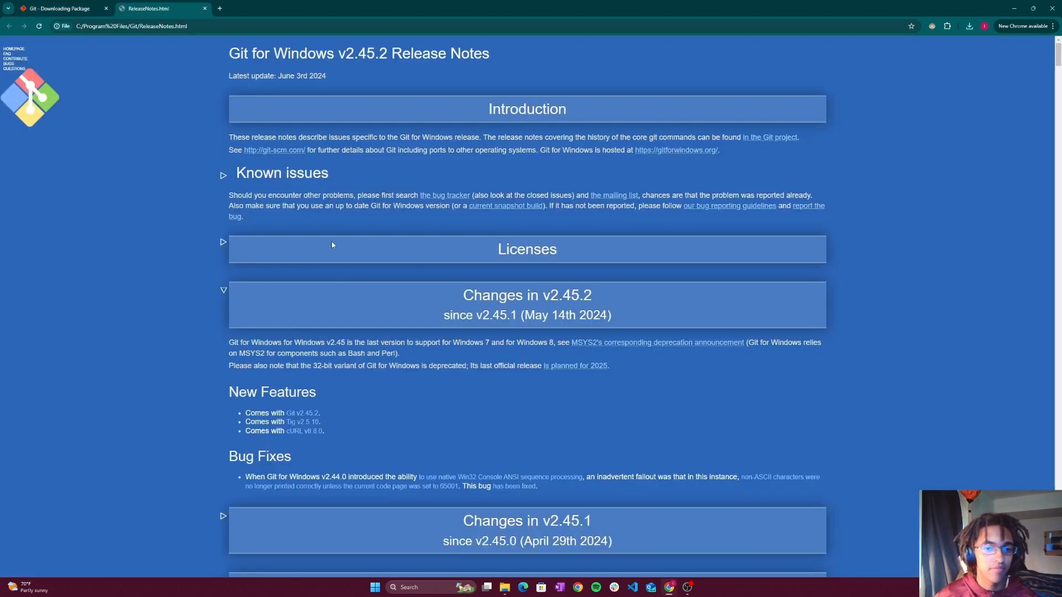
pyautogui.scroll(-18, 379, 303)
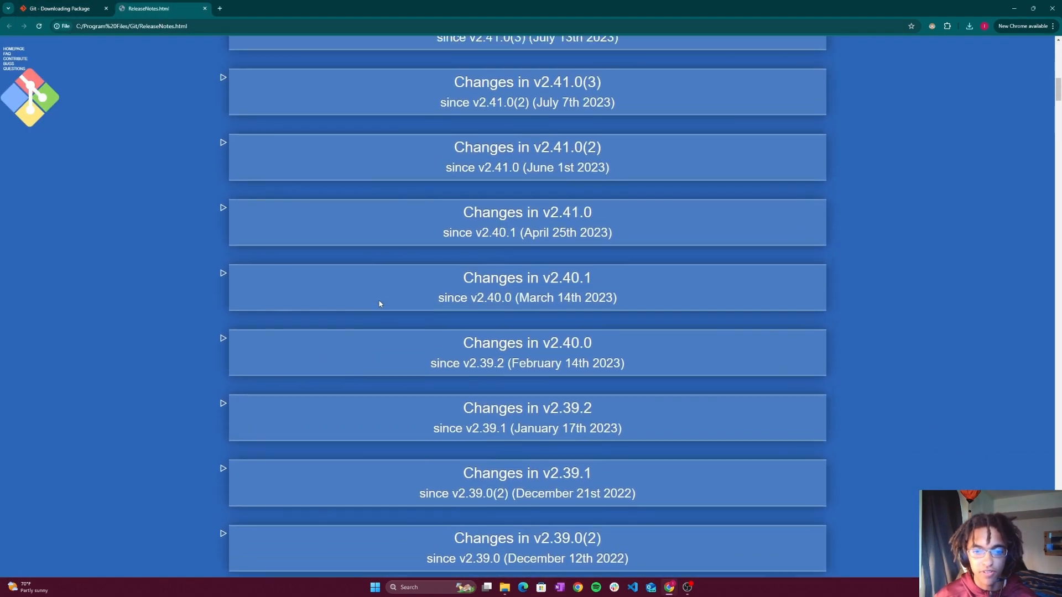
pyautogui.scroll(-8, 379, 303)
pyautogui.scroll(12, 379, 303)
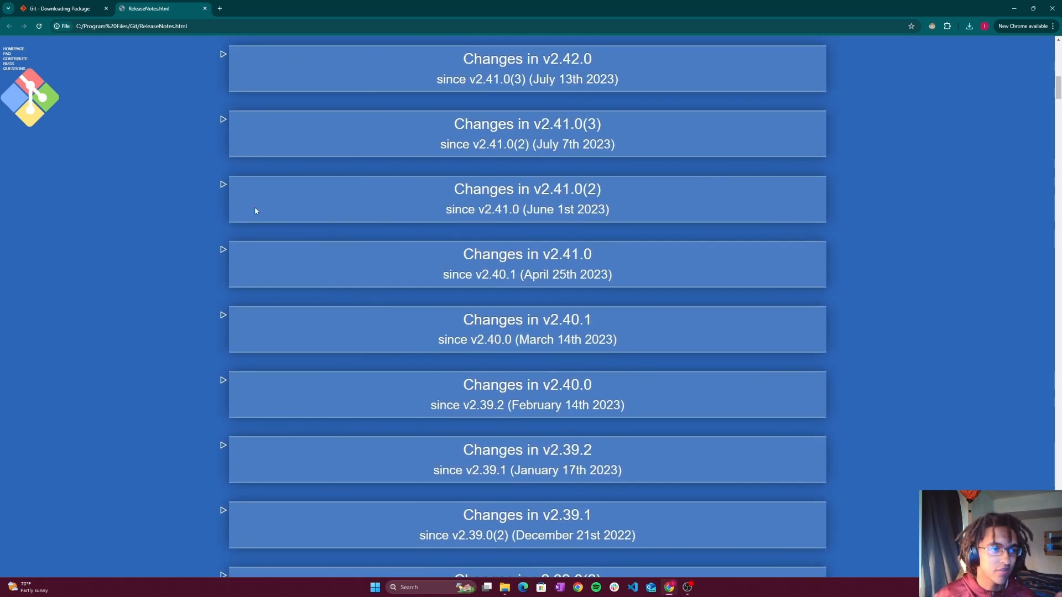
pyautogui.click(205, 7)
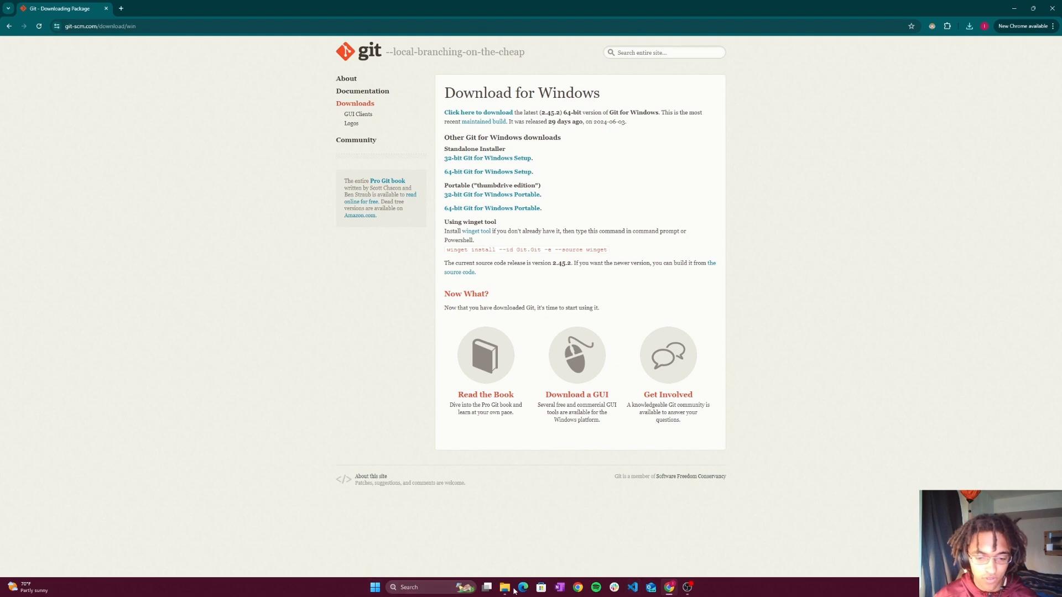
# - Switch to Visual Studio Code, search the extensions for "java", and view the details of Extension Pack for Java
pyautogui.rightClick(632, 592)
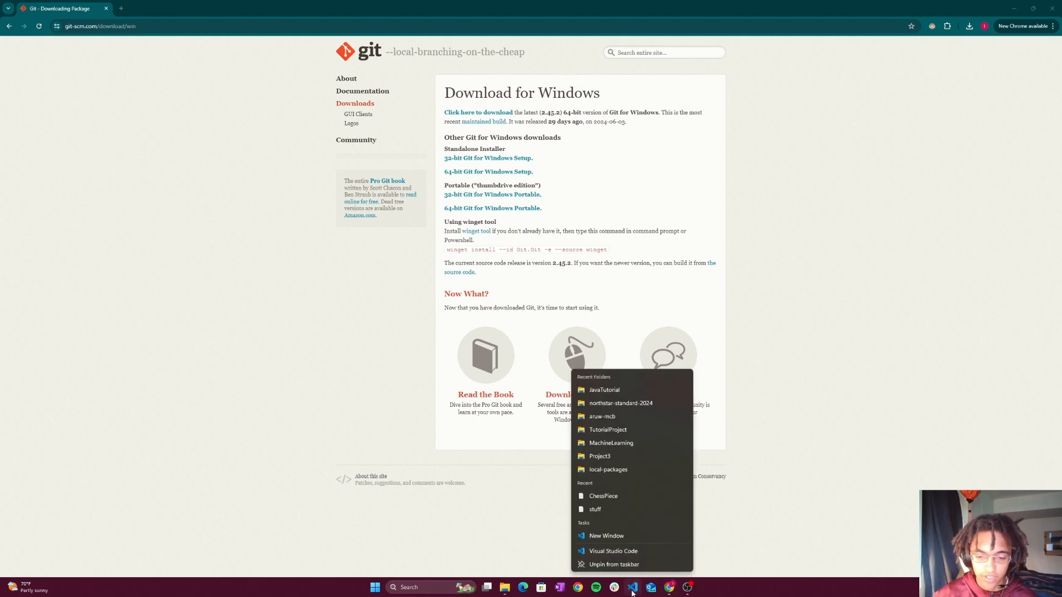
pyautogui.click(632, 591)
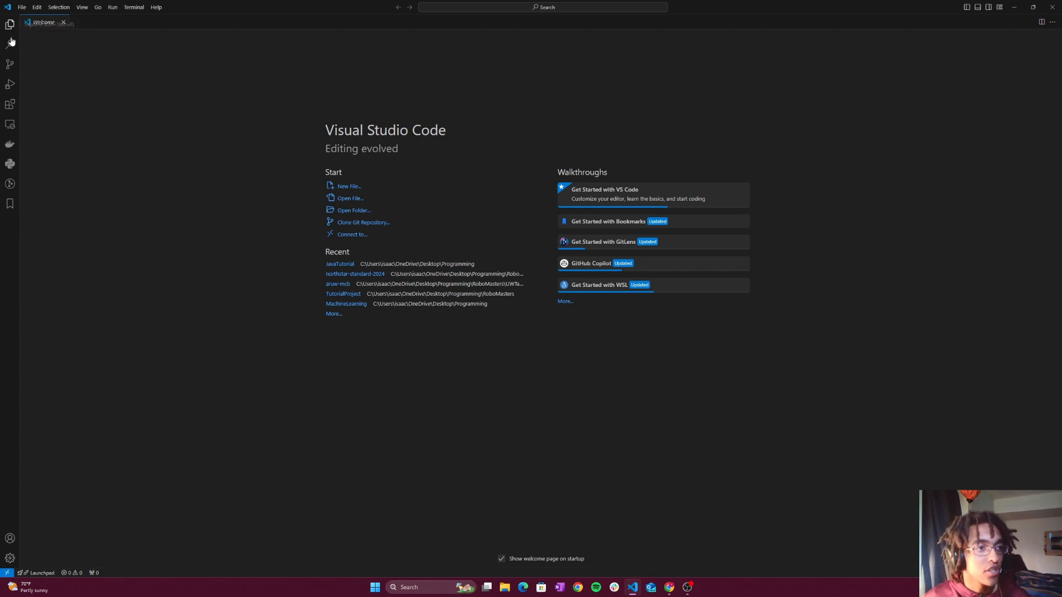
pyautogui.click(9, 105)
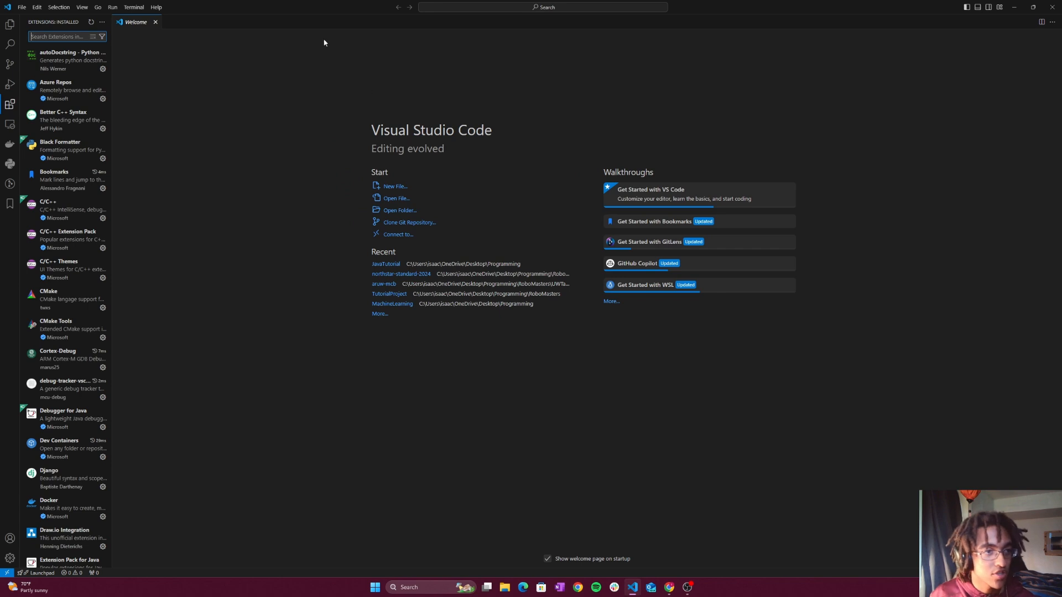
pyautogui.write('java')
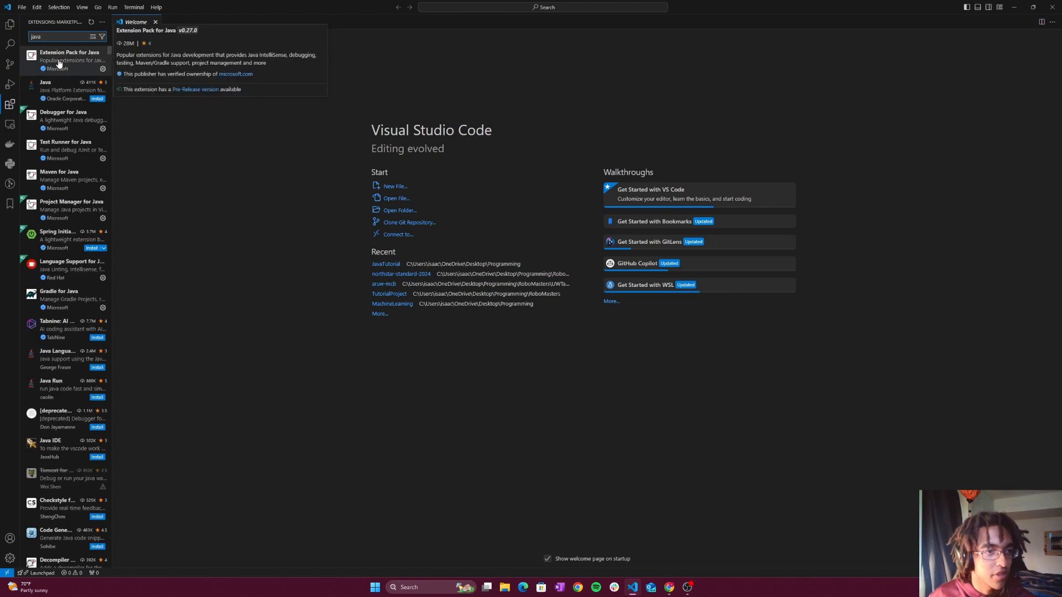
pyautogui.click(57, 63)
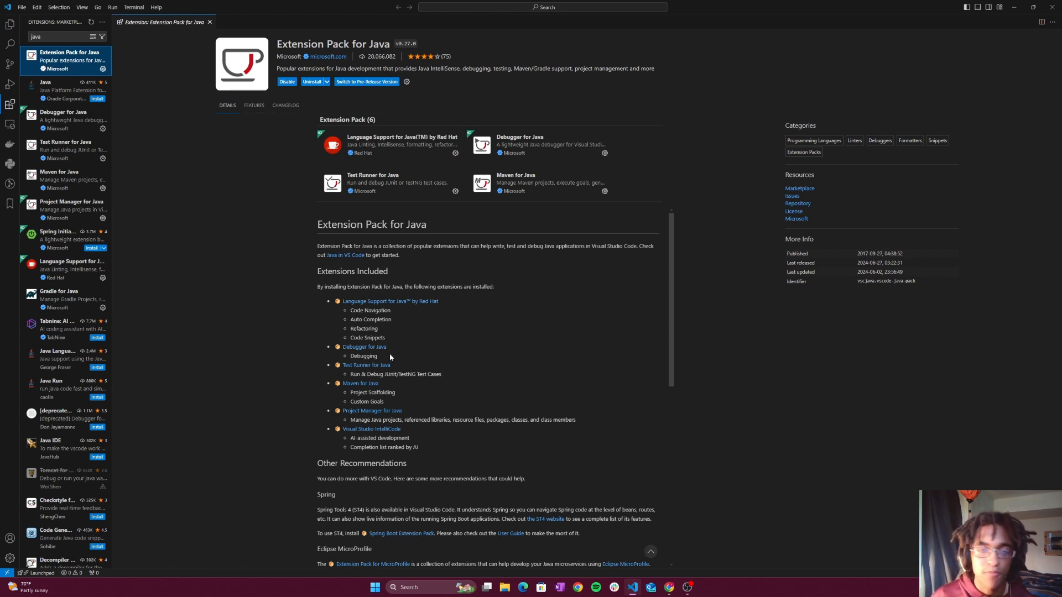
# - Replace the current editor window with a new, maximized Visual Studio Code window
pyautogui.click(9, 25)
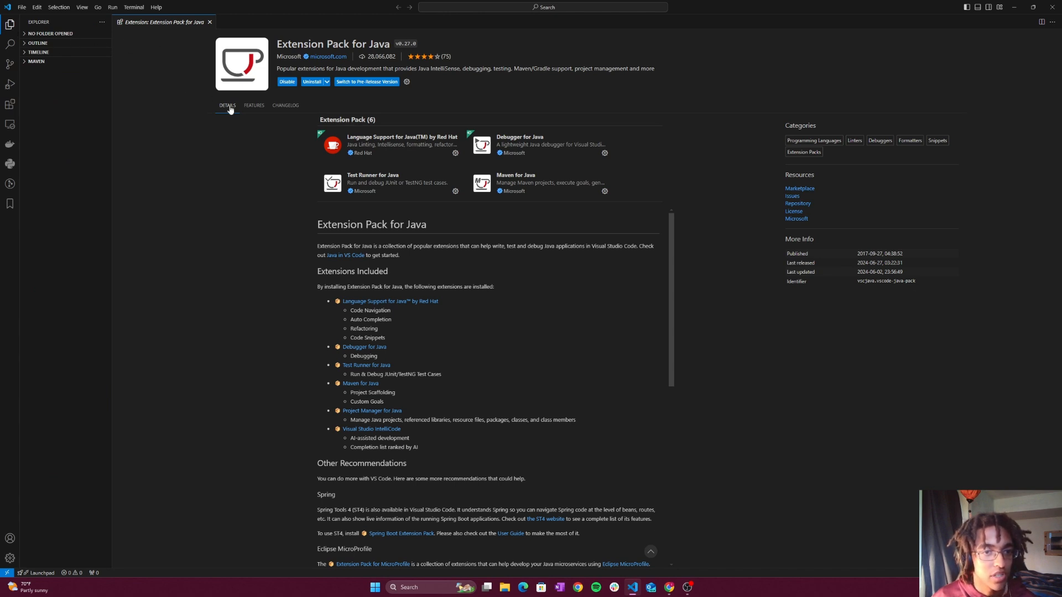
pyautogui.click(22, 7)
pyautogui.click(59, 44)
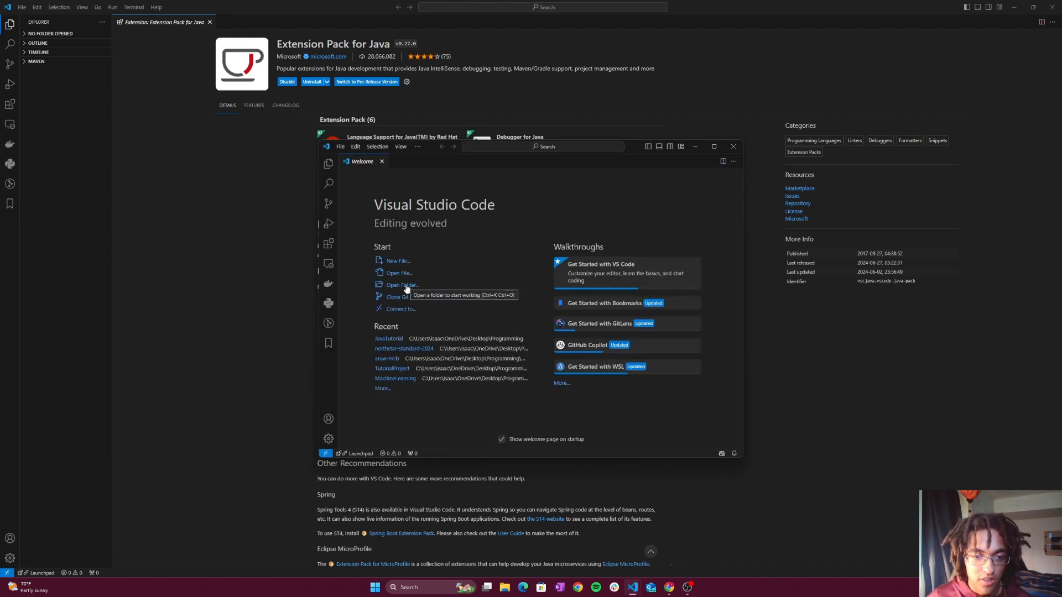
pyautogui.click(1052, 7)
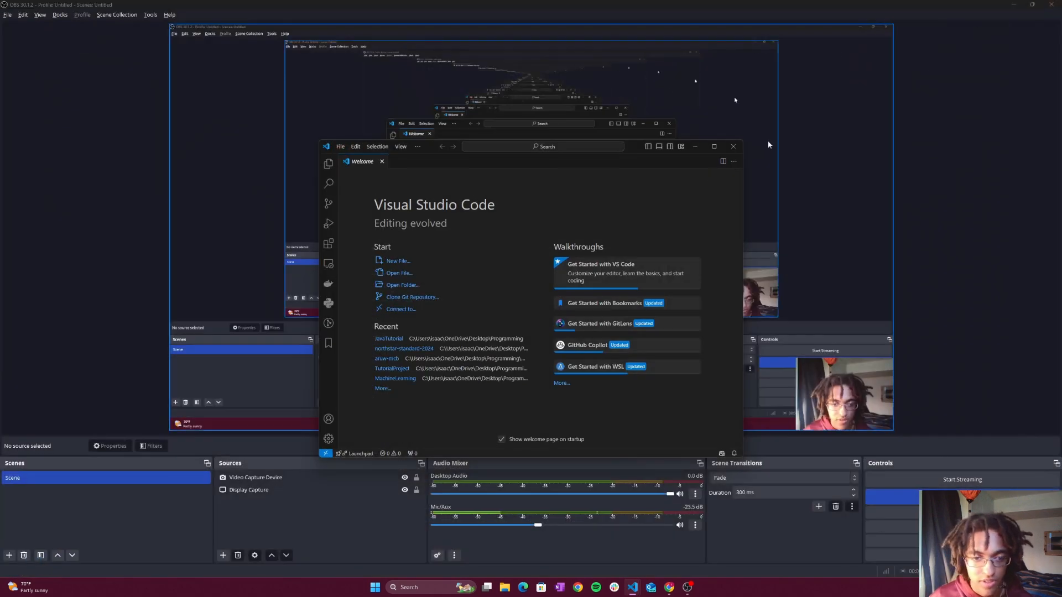
pyautogui.click(714, 146)
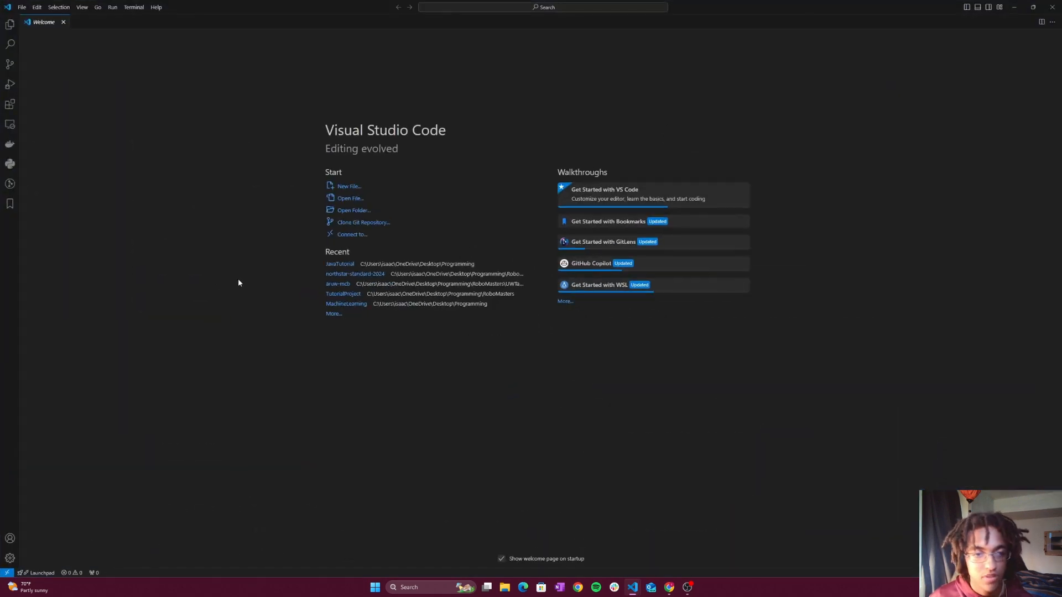
# - Start opening a folder and browse to the JavaTutorial folder inside Programming on the Desktop
pyautogui.click(360, 213)
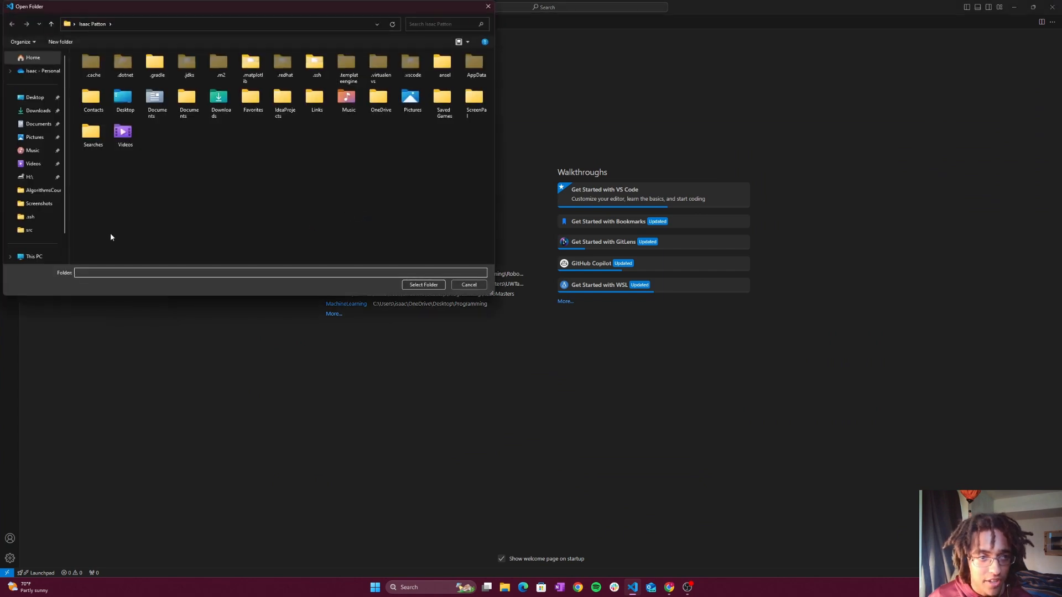
pyautogui.click(30, 98)
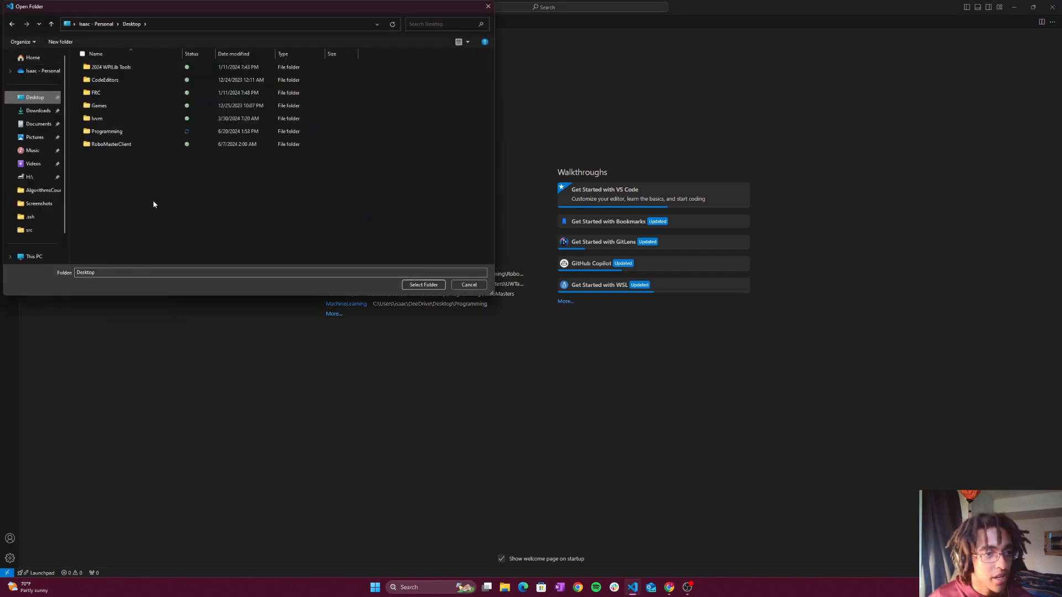
pyautogui.rightClick(134, 191)
pyautogui.click(107, 135)
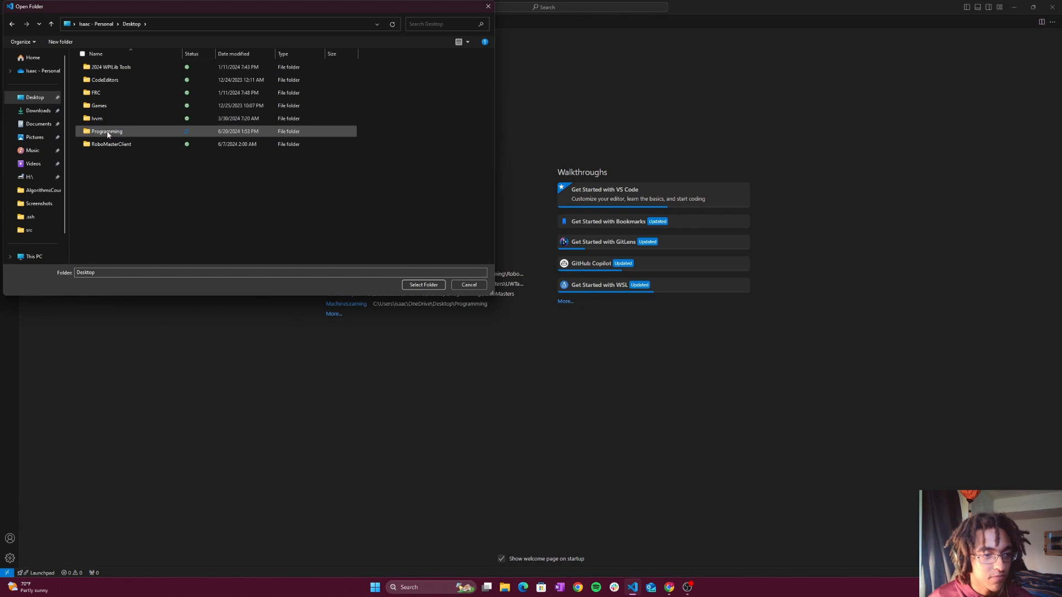
pyautogui.doubleClick(108, 134)
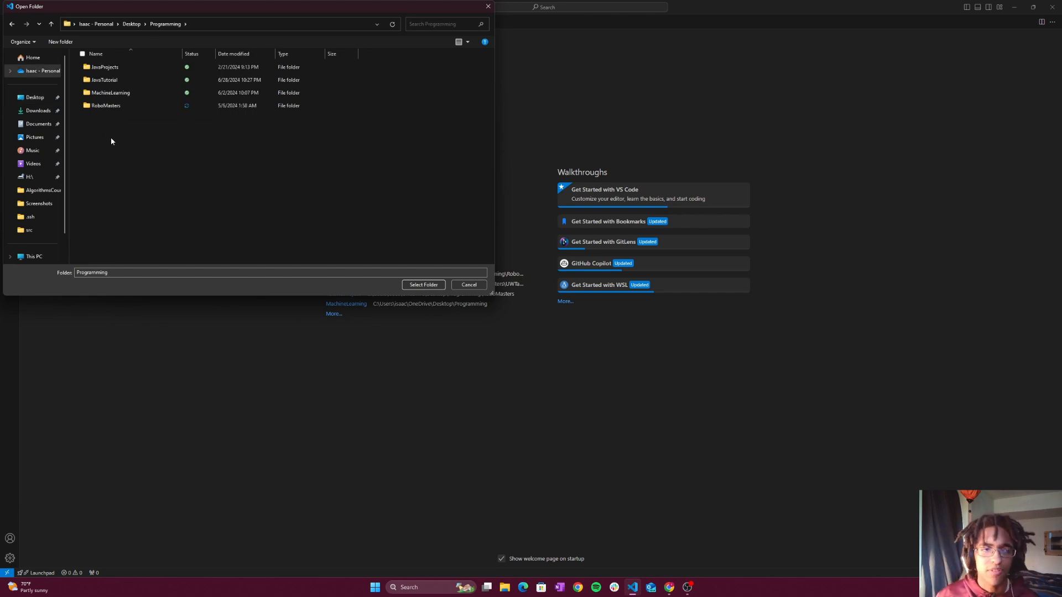
pyautogui.doubleClick(110, 80)
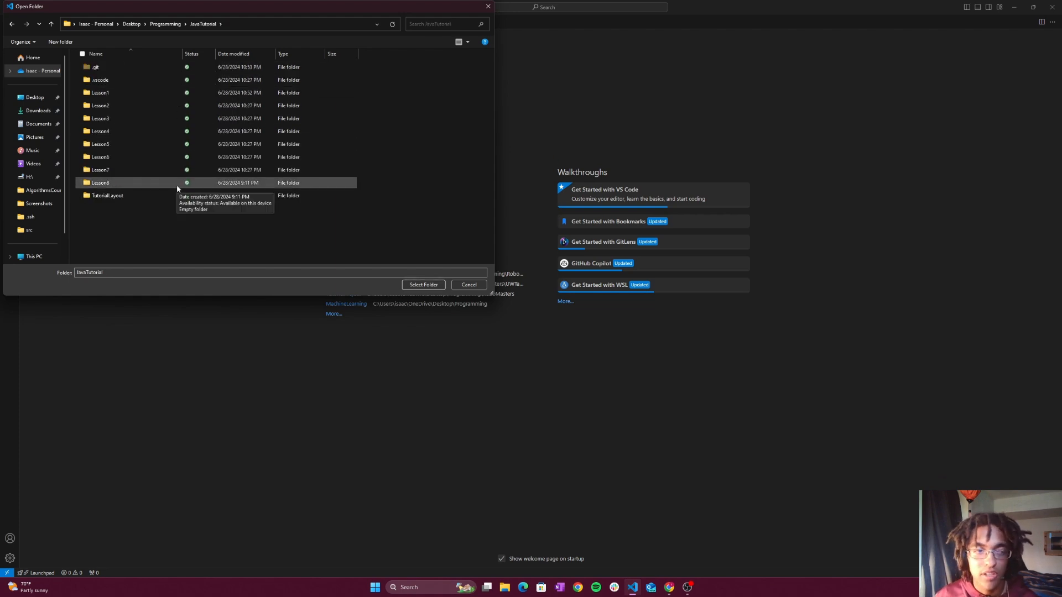
# - Create a folder named JavaTest inside JavaTutorial and open it as the workspace
pyautogui.rightClick(95, 231)
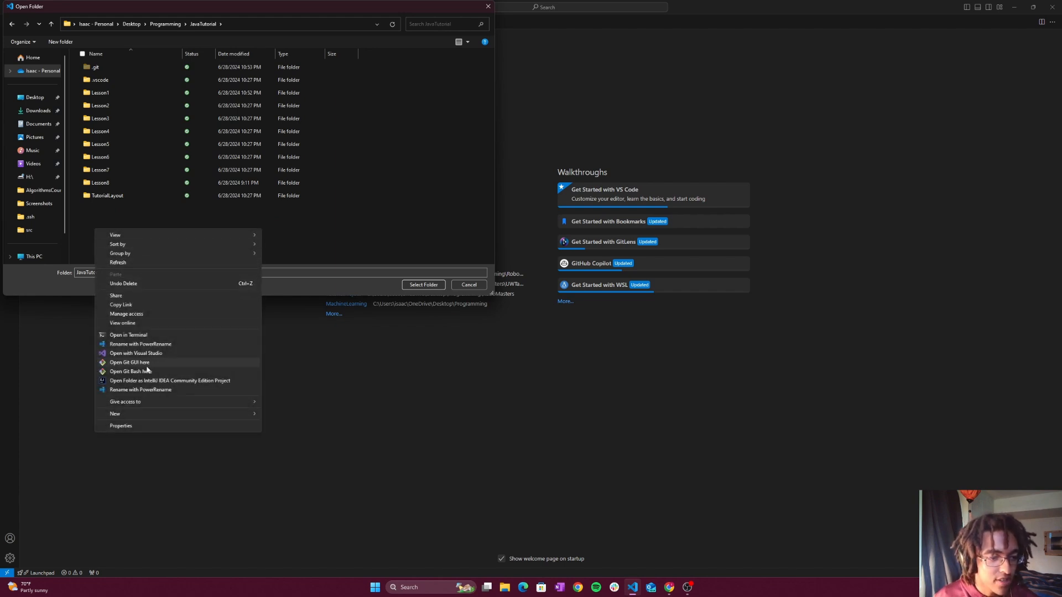
pyautogui.moveTo(138, 412)
pyautogui.click(299, 417)
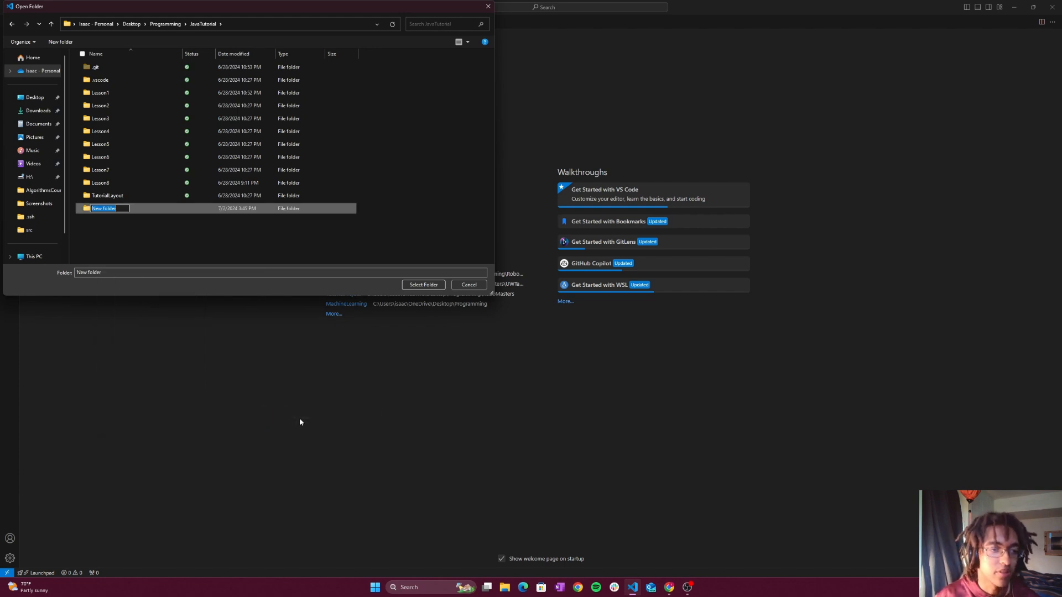
pyautogui.write('JavaTe')
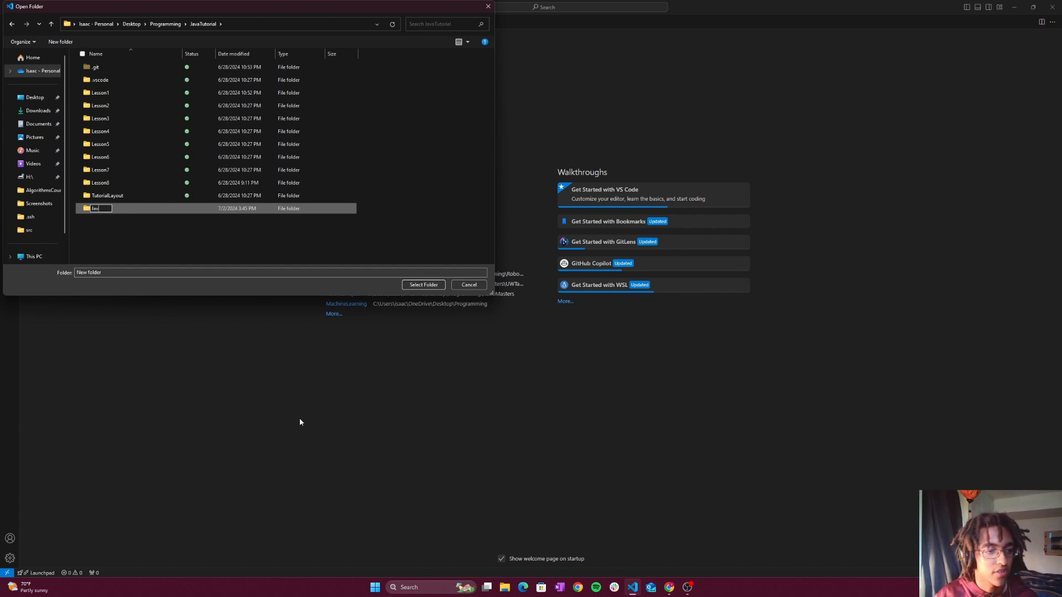
pyautogui.press('Return')
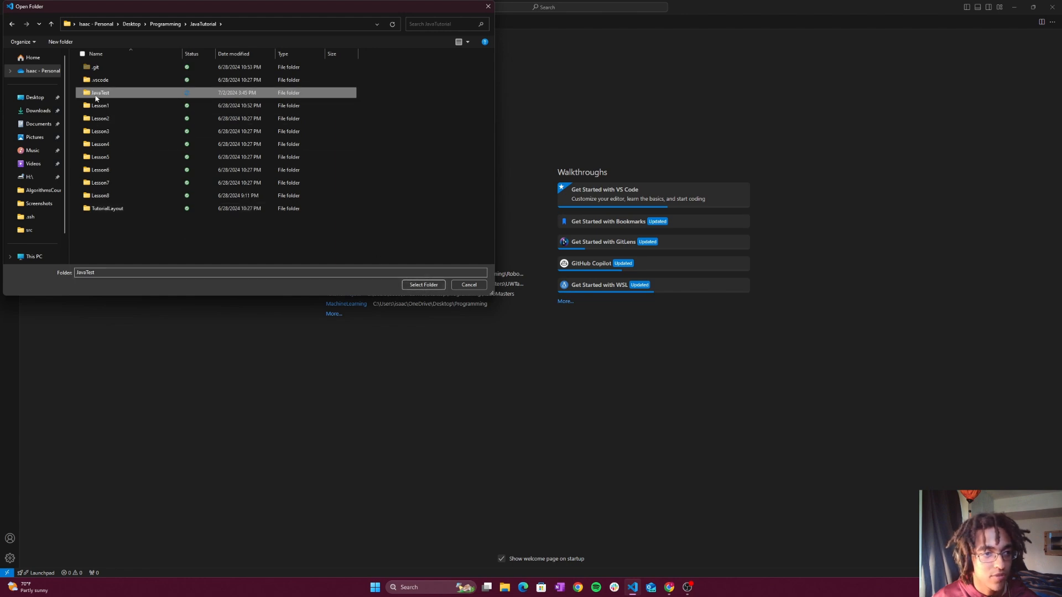
pyautogui.doubleClick(95, 93)
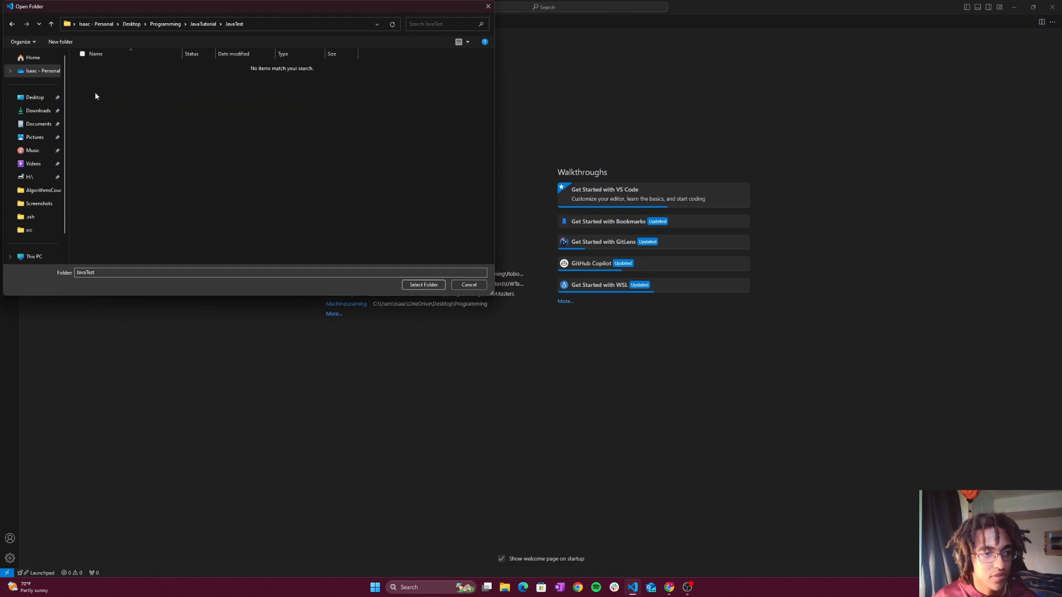
pyautogui.click(424, 285)
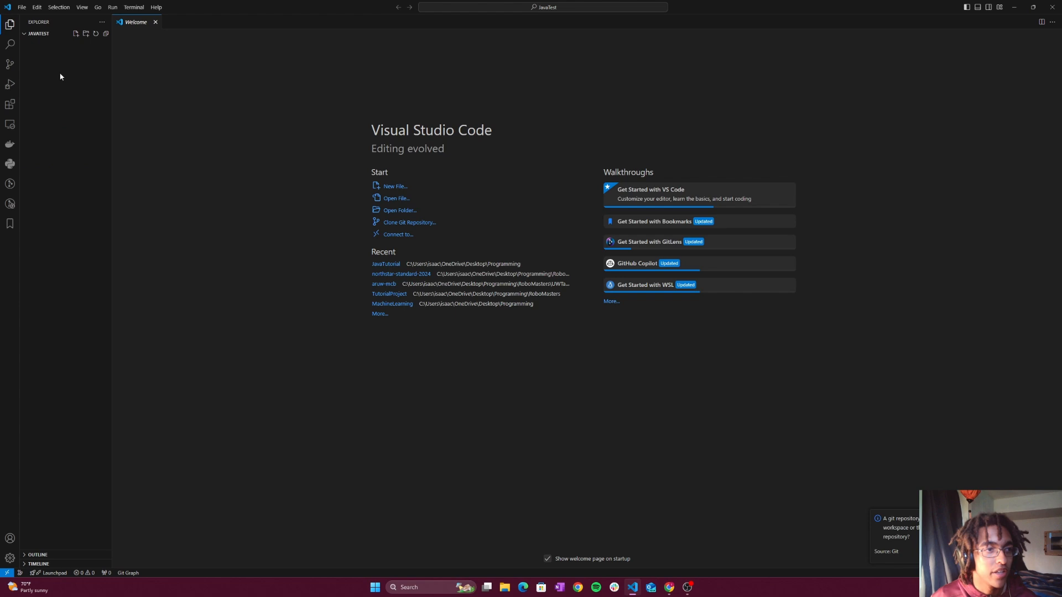
# - Create a new file named Main.java in the JavaTest workspace
pyautogui.click(76, 34)
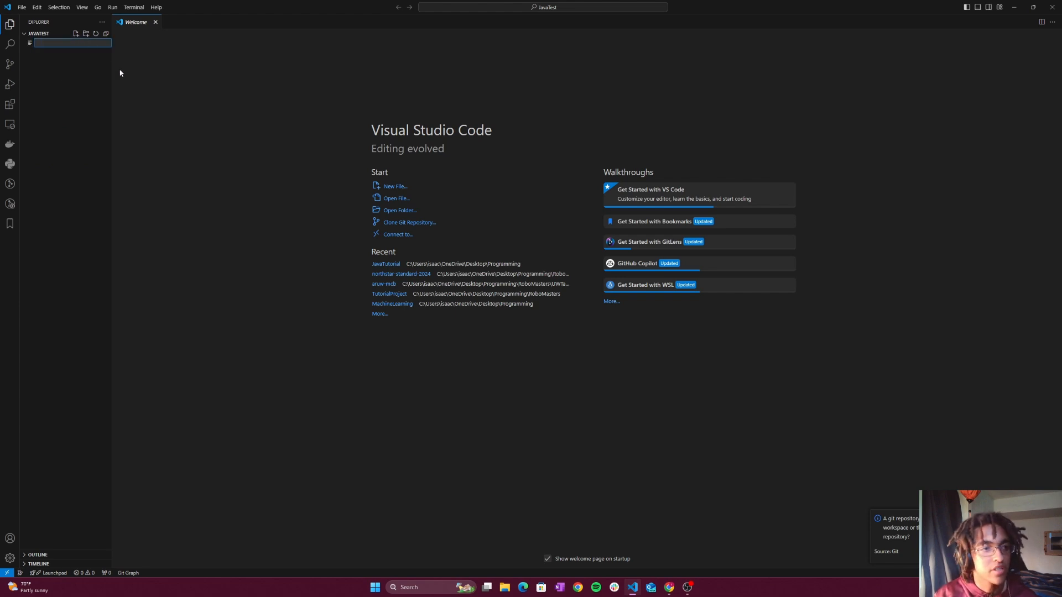
pyautogui.write('newFi')
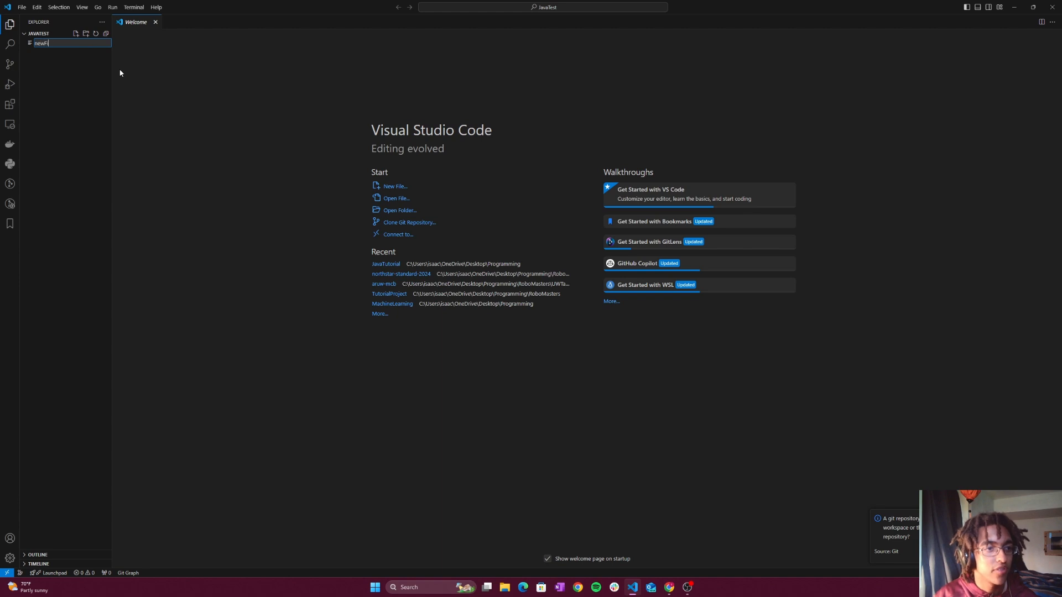
pyautogui.write('le.java')
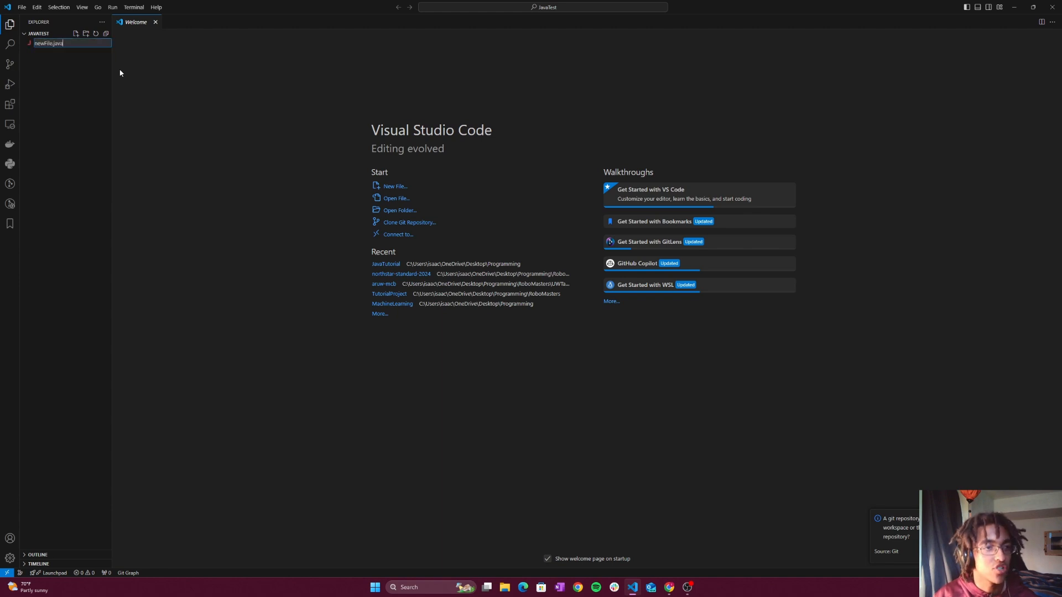
pyautogui.press('BackSpace')
pyautogui.press('BackSpace')
pyautogui.press('BackSpace')
pyautogui.press('BackSpace')
pyautogui.press('BackSpace')
pyautogui.press('BackSpace')
pyautogui.press('BackSpace')
pyautogui.press('BackSpace')
pyautogui.press('BackSpace')
pyautogui.press('BackSpace')
pyautogui.press('BackSpace')
pyautogui.press('BackSpace')
pyautogui.write('m')
pyautogui.press('BackSpace')
pyautogui.write('Main.ja')
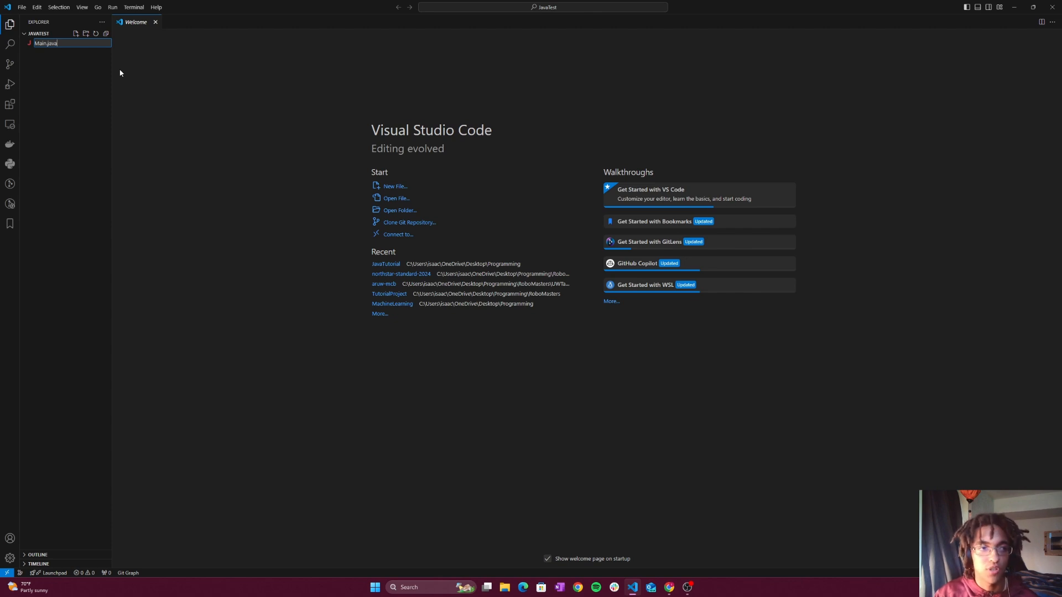
pyautogui.press('Return')
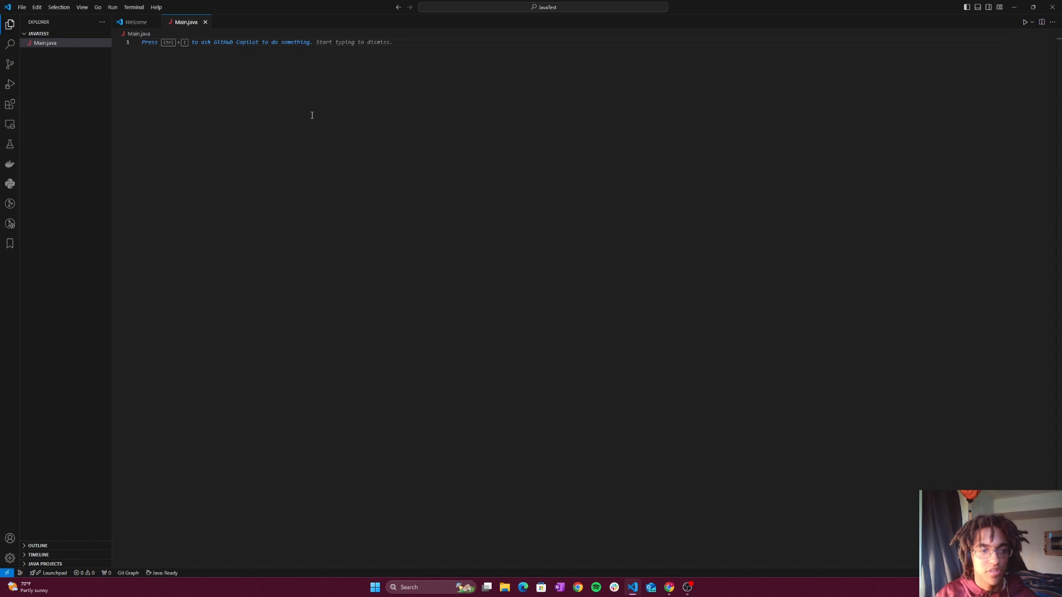
# - Declare a public class Main in Main.java containing a public static void main(String[] args) method
pyautogui.write('public class Main {')
pyautogui.press('Return')
pyautogui.write('main')
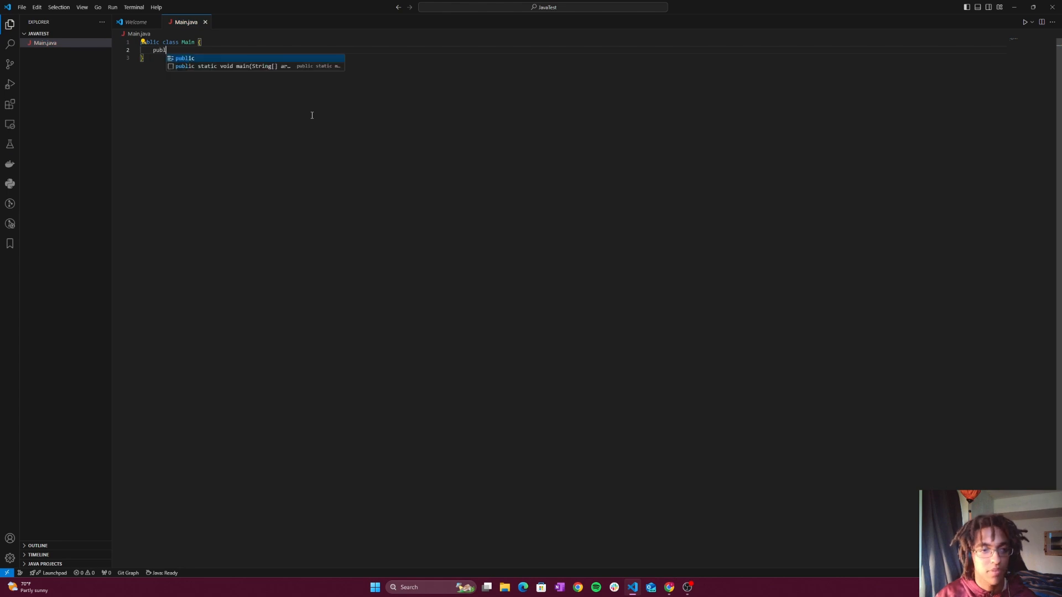
pyautogui.press('Down')
pyautogui.press('Return')
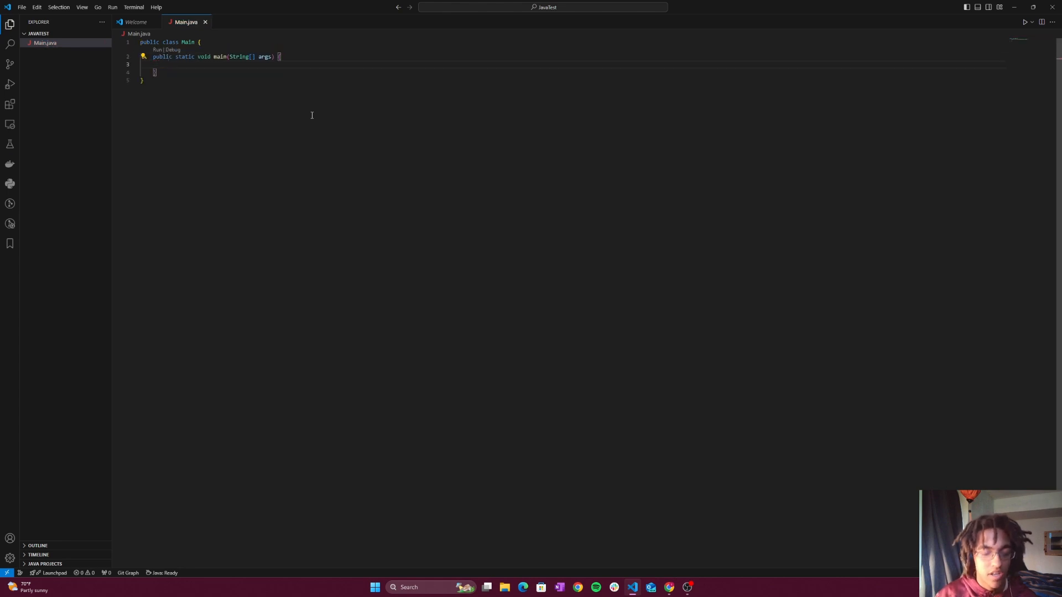
# - Add an empty System.out.println() call inside the main method and remove its closing semicolon
pyautogui.write('Syste')
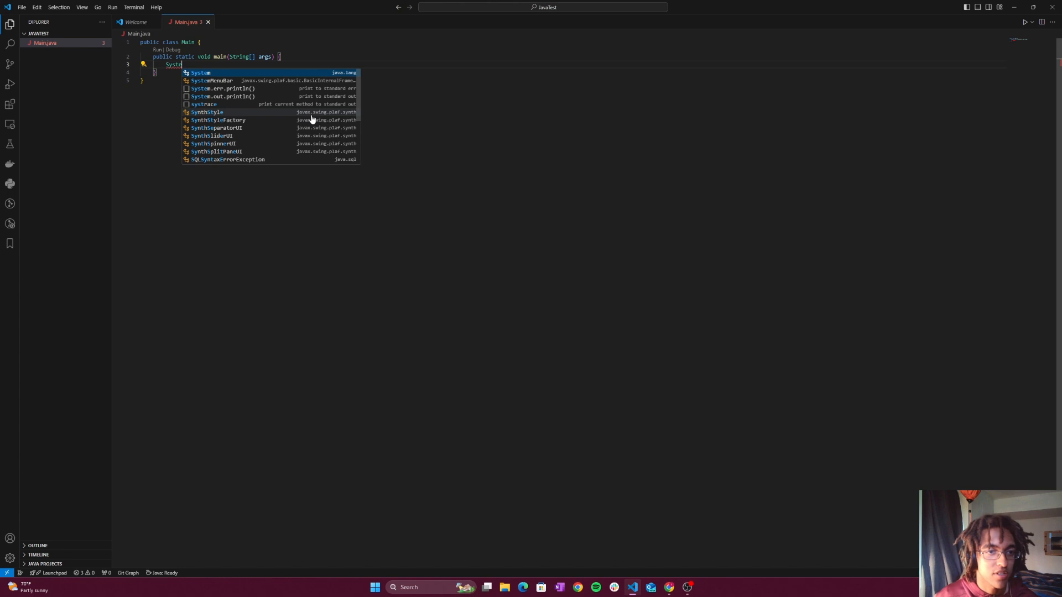
pyautogui.click(256, 97)
pyautogui.click(244, 66)
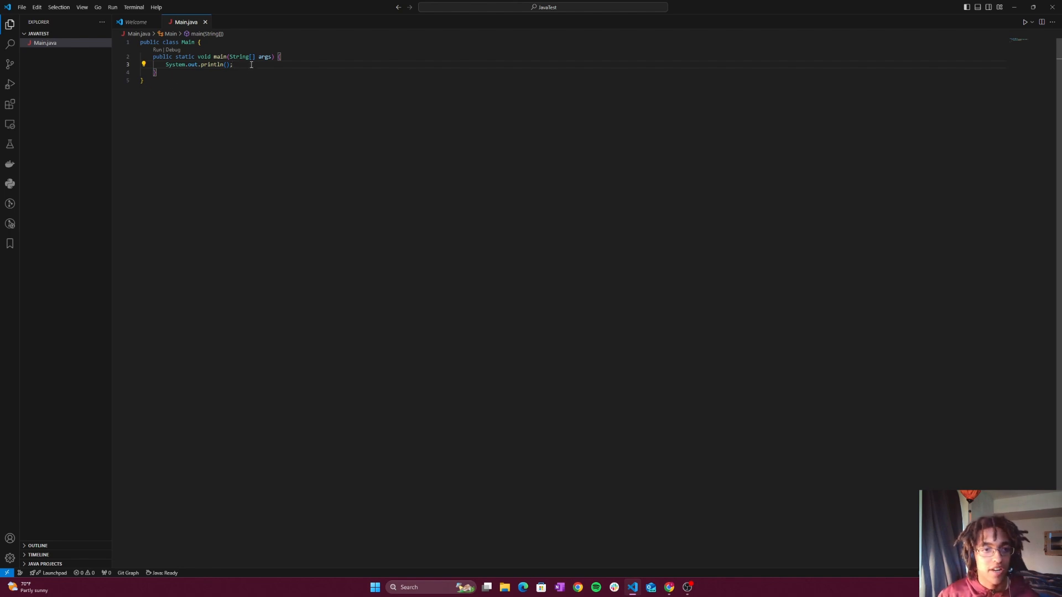
pyautogui.press('BackSpace')
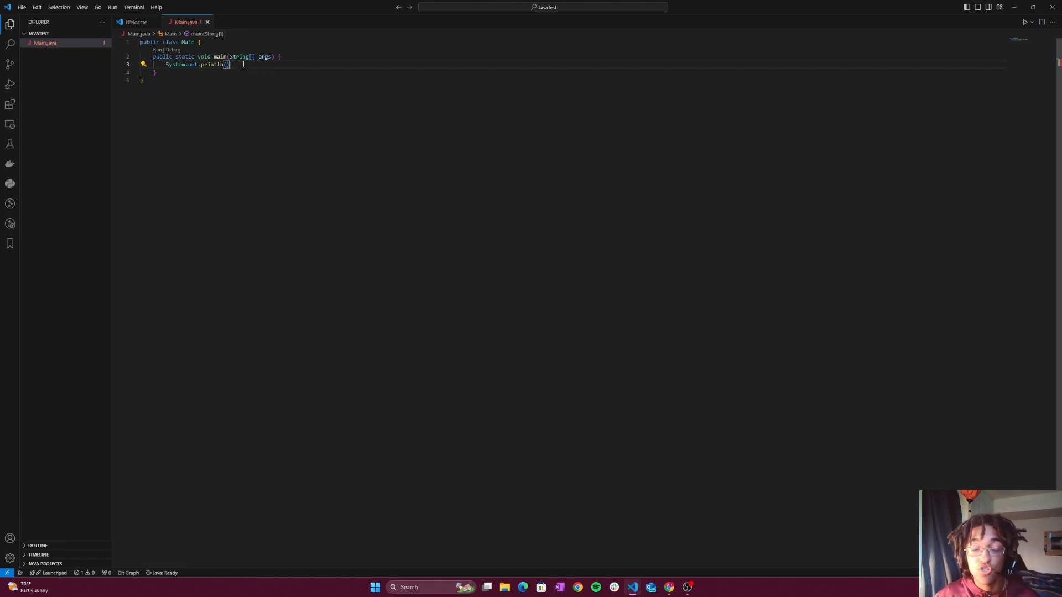
# - Check the syntax error on the println() statement, add the missing closing semicolon, and run the Java program
pyautogui.moveTo(230, 65)
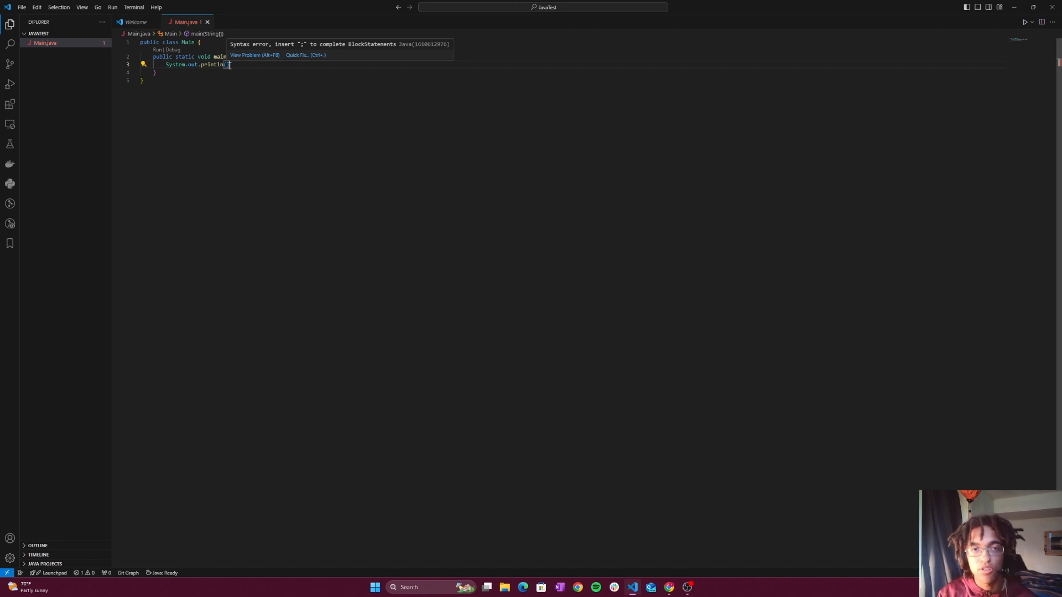
pyautogui.write(';')
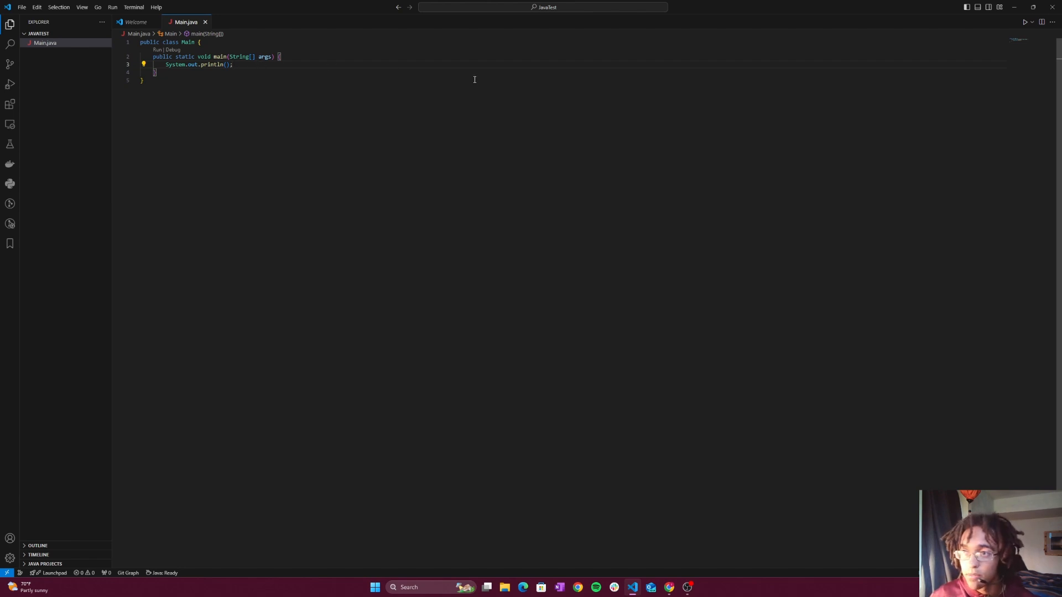
pyautogui.click(1025, 23)
pyautogui.click(489, 358)
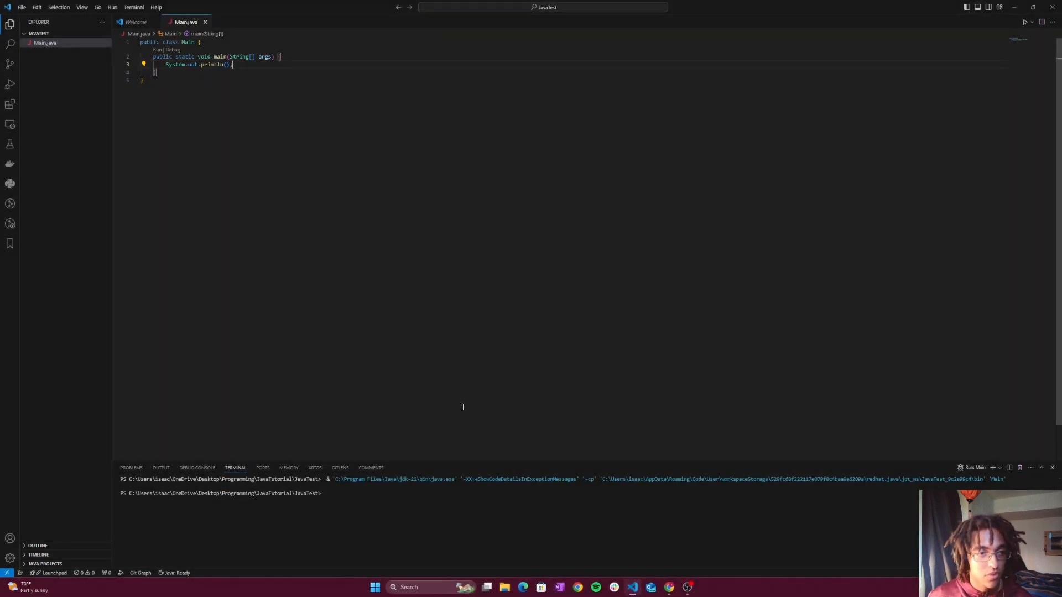
# - Insert the string "Hello world!" as the argument of the System.out.println() call
pyautogui.click(227, 64)
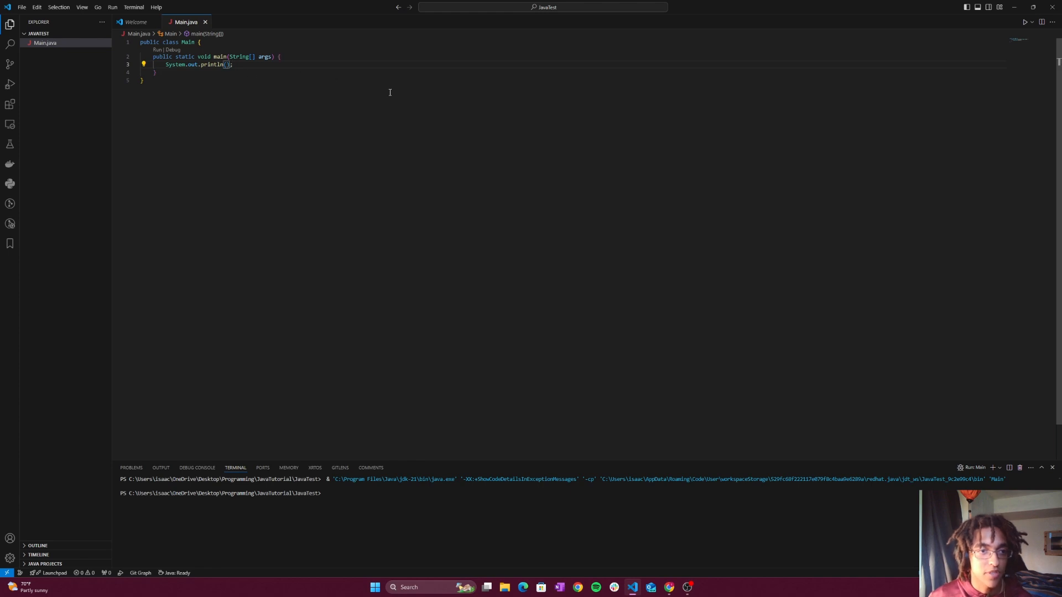
pyautogui.write('"H')
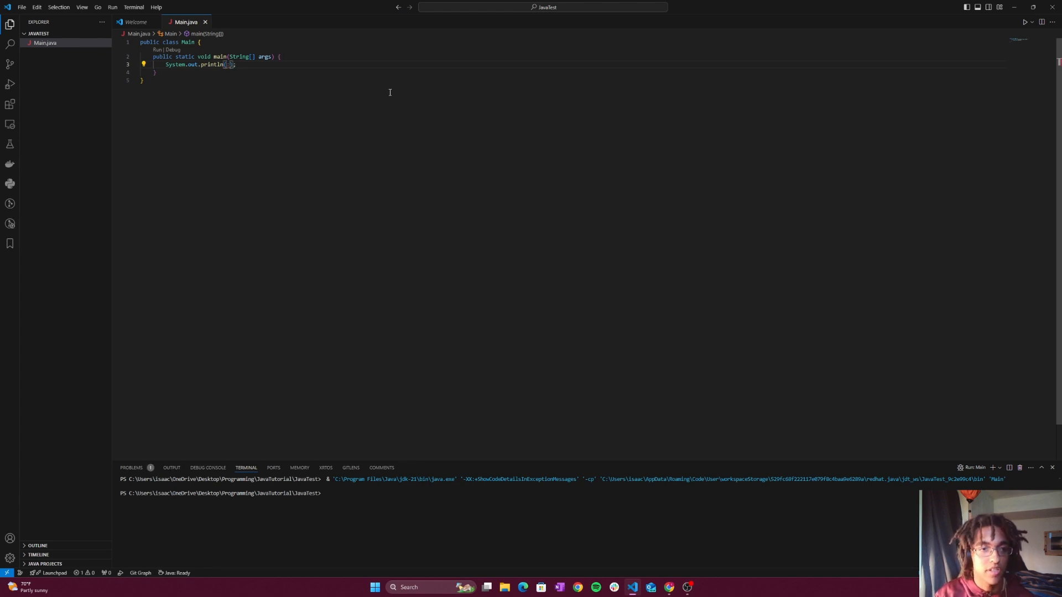
pyautogui.write('ello ')
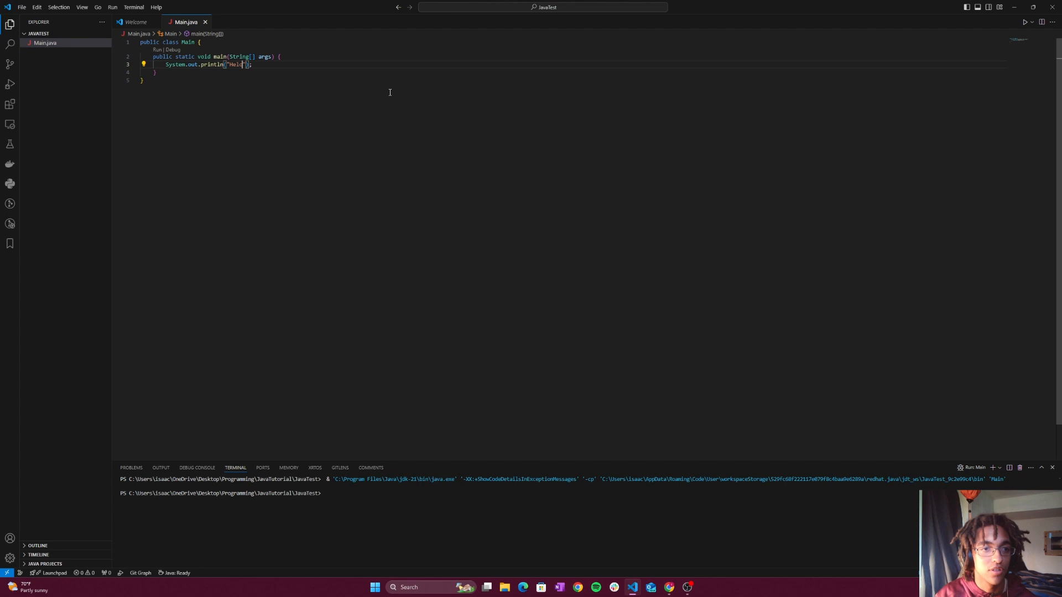
pyautogui.write('world')
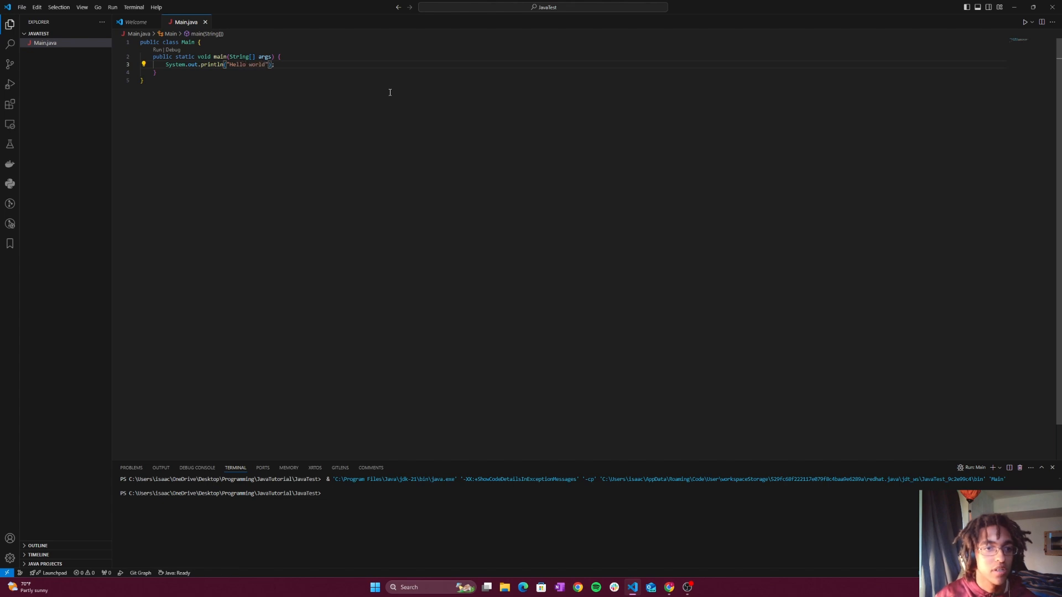
pyautogui.write('!')
pyautogui.click(688, 114)
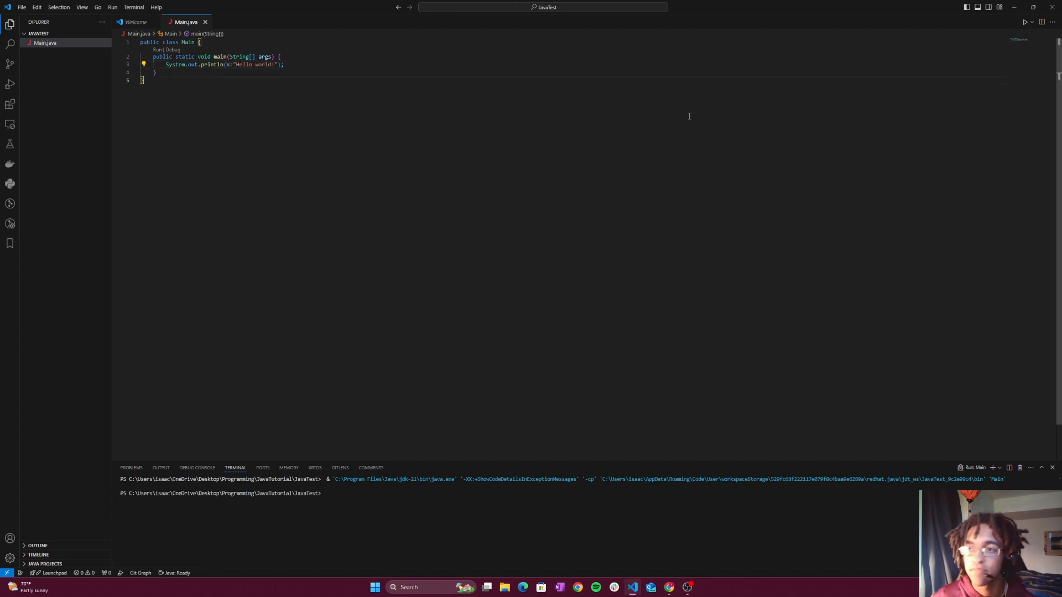
# - Run the edited Main.java program and examine its printed output line in the terminal
pyautogui.click(1024, 22)
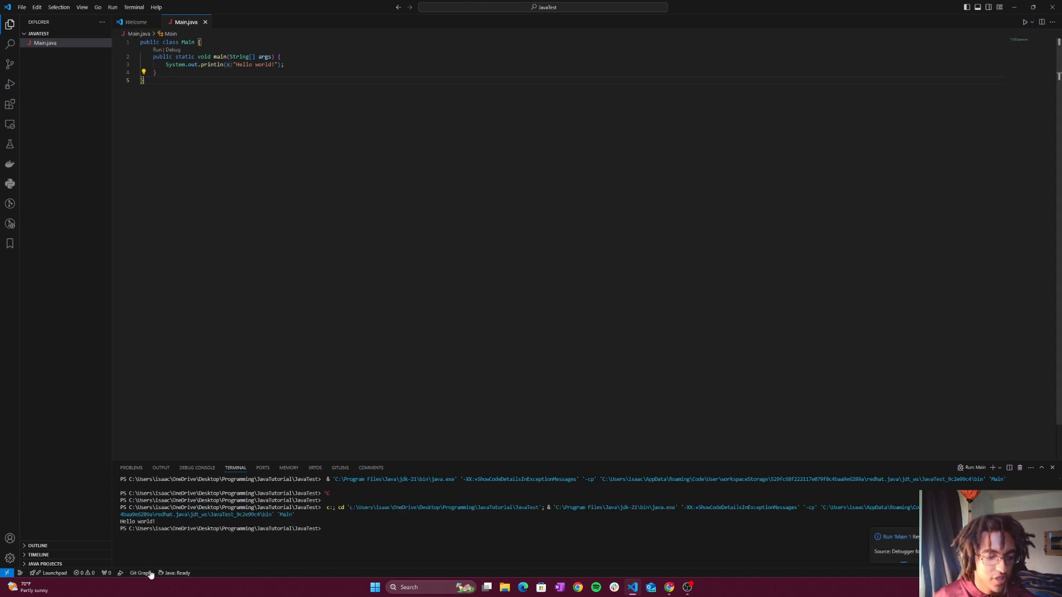
pyautogui.moveTo(163, 524); pyautogui.dragTo(118, 522)
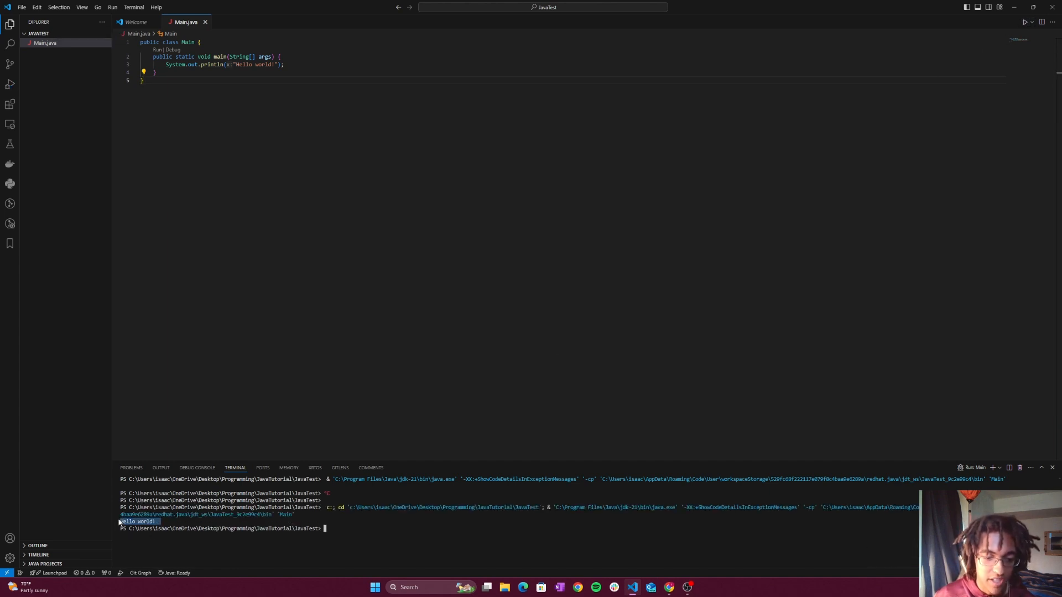
pyautogui.click(402, 537)
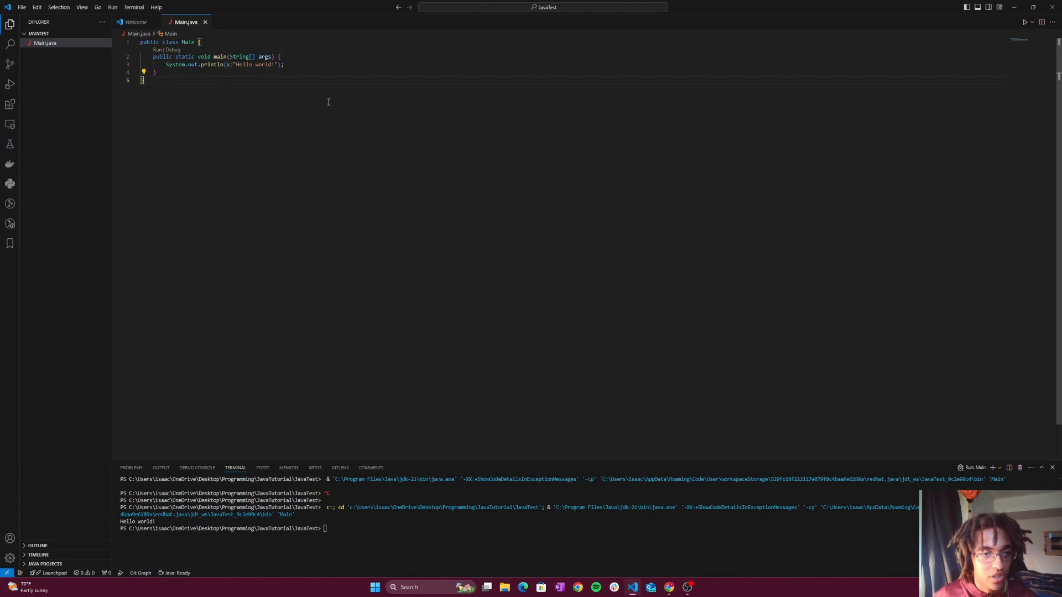
pyautogui.moveTo(160, 522); pyautogui.dragTo(116, 523)
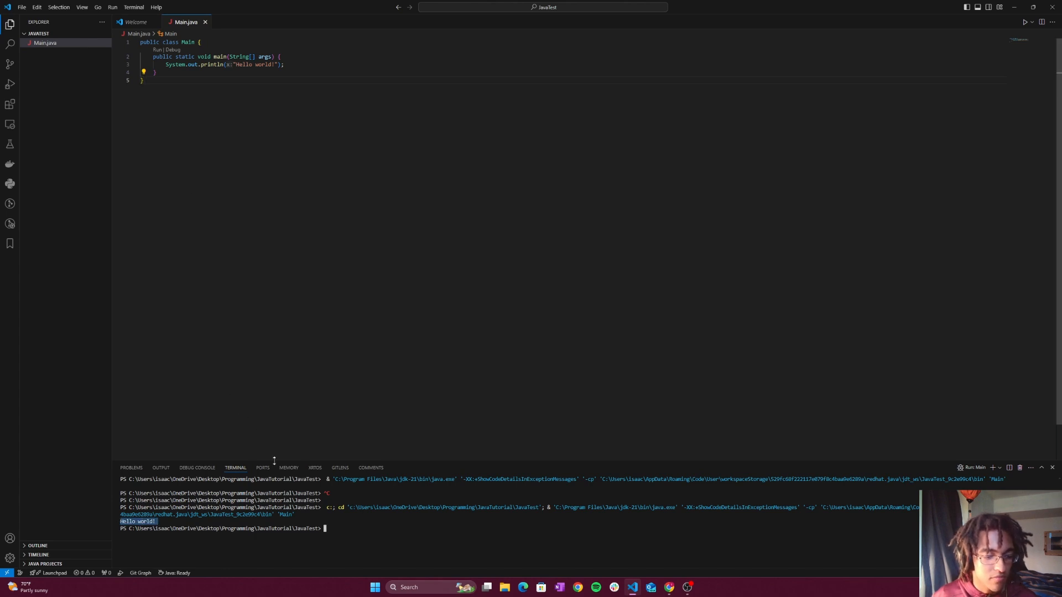
pyautogui.click(364, 534)
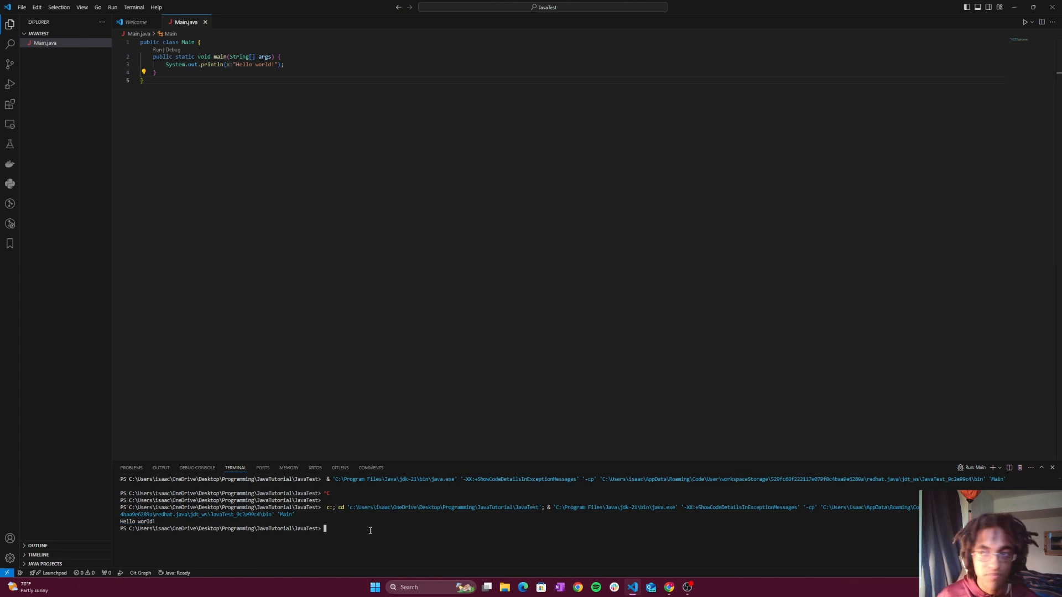